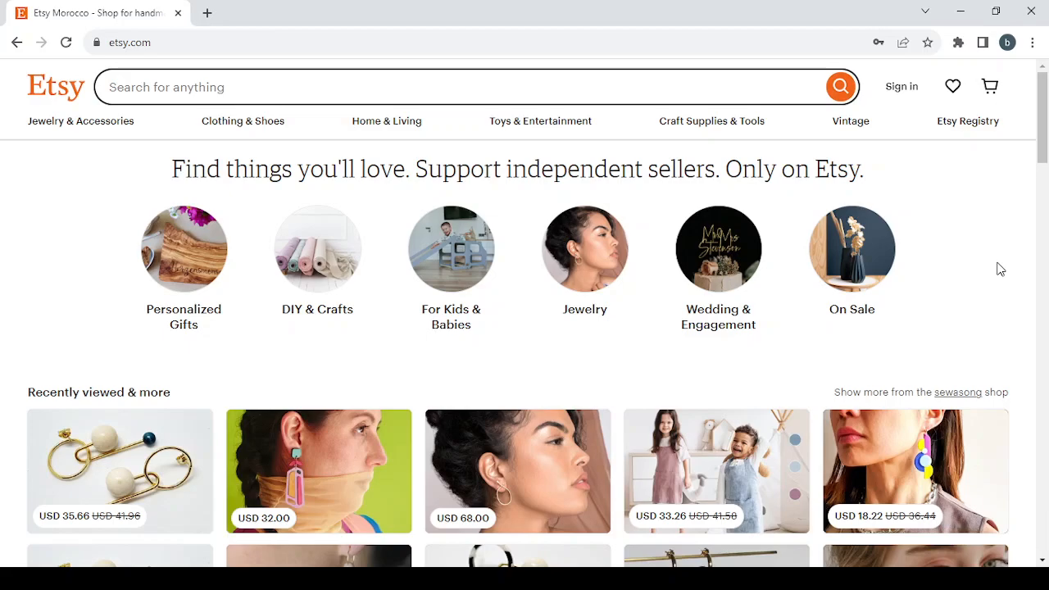
- Look through the Etsy home page's recently viewed items, recommendations and gift categories
scroll(1000, 269, down, 2)
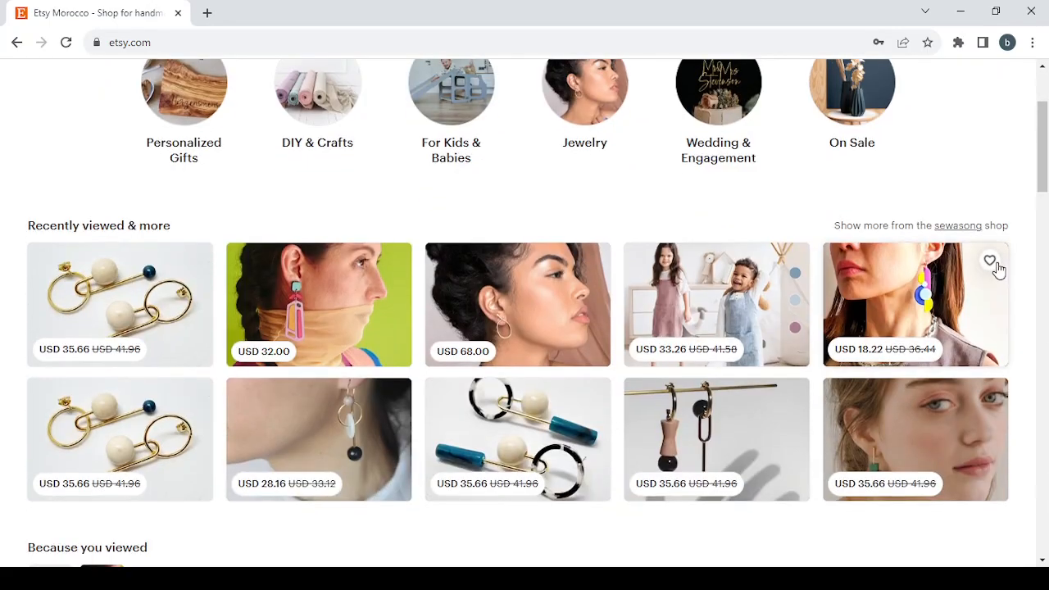
scroll(1000, 269, up, 2)
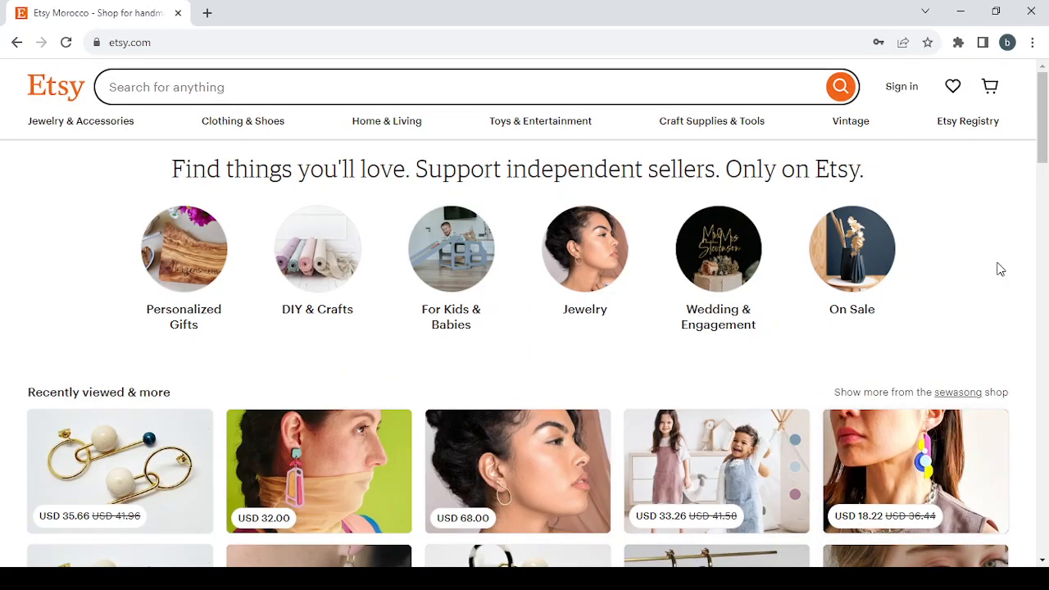
scroll(1000, 269, down, 3)
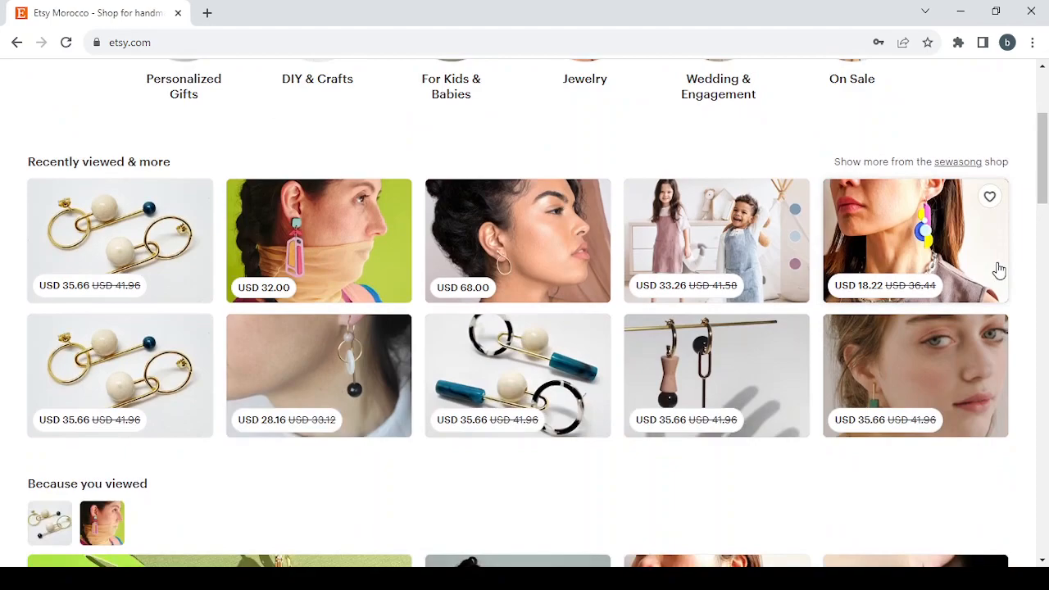
scroll(547, 263, down, 1)
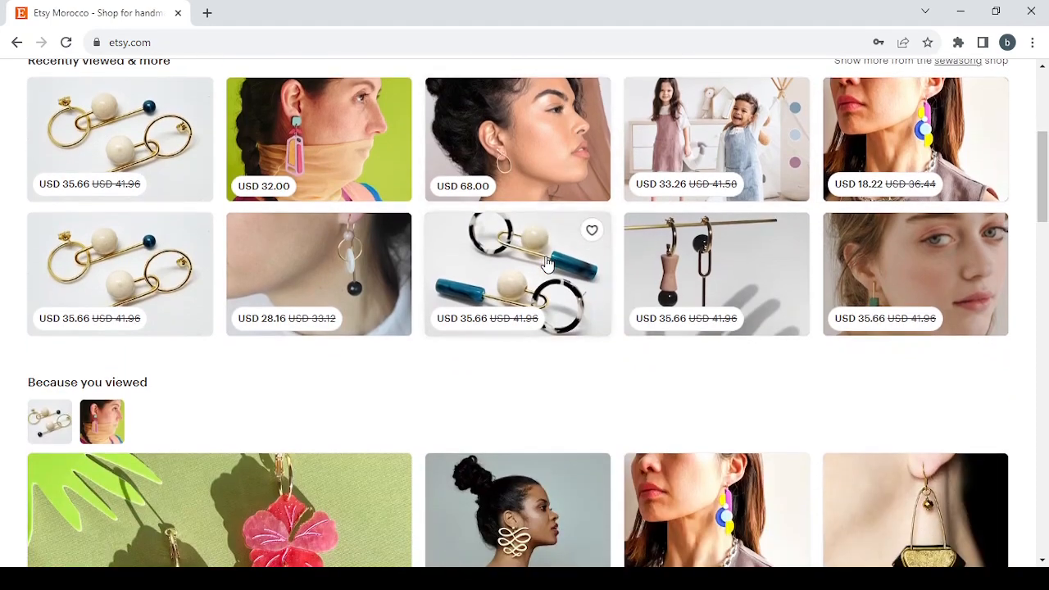
scroll(548, 263, up, 2)
scroll(548, 264, down, 2)
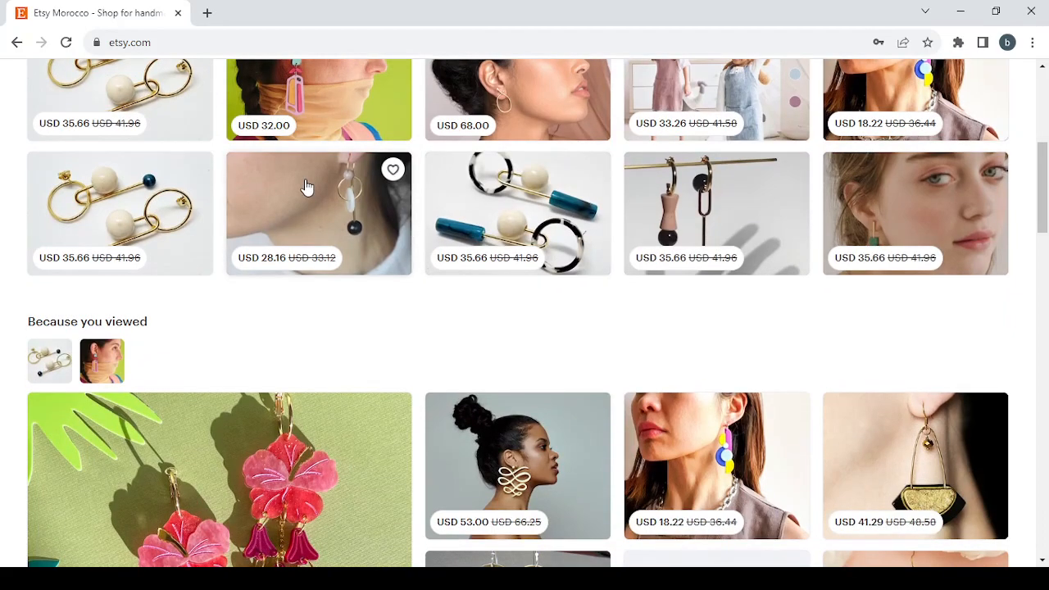
scroll(305, 188, up, 2)
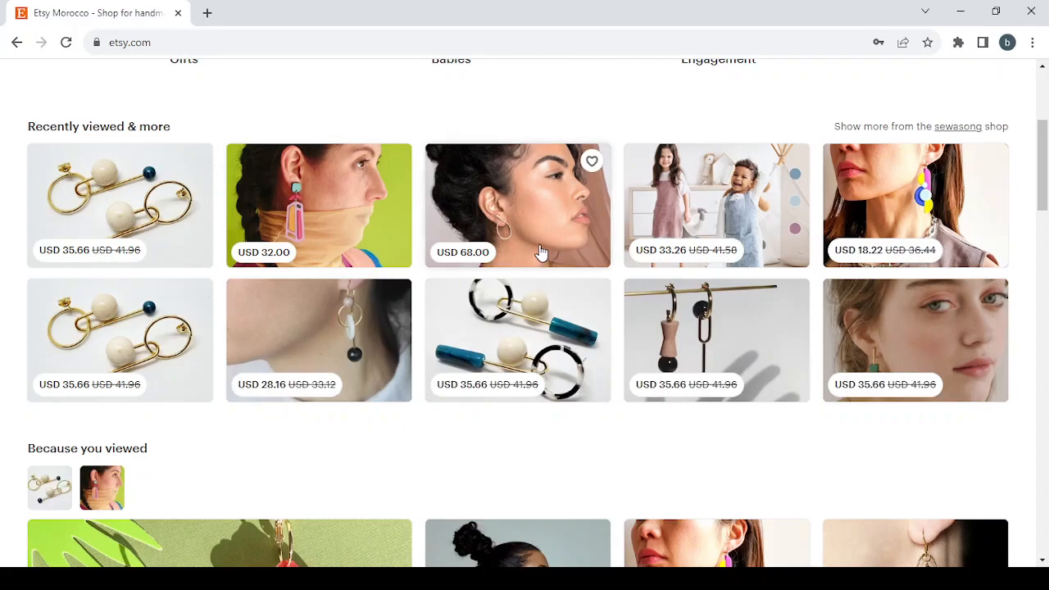
scroll(832, 326, down, 4)
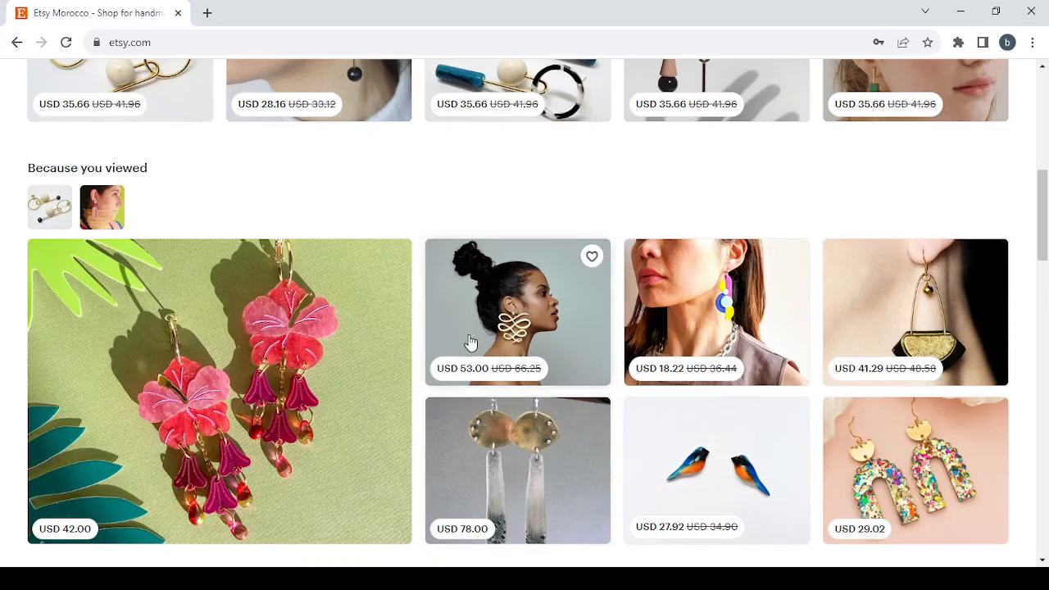
scroll(722, 377, down, 1)
scroll(727, 382, down, 6)
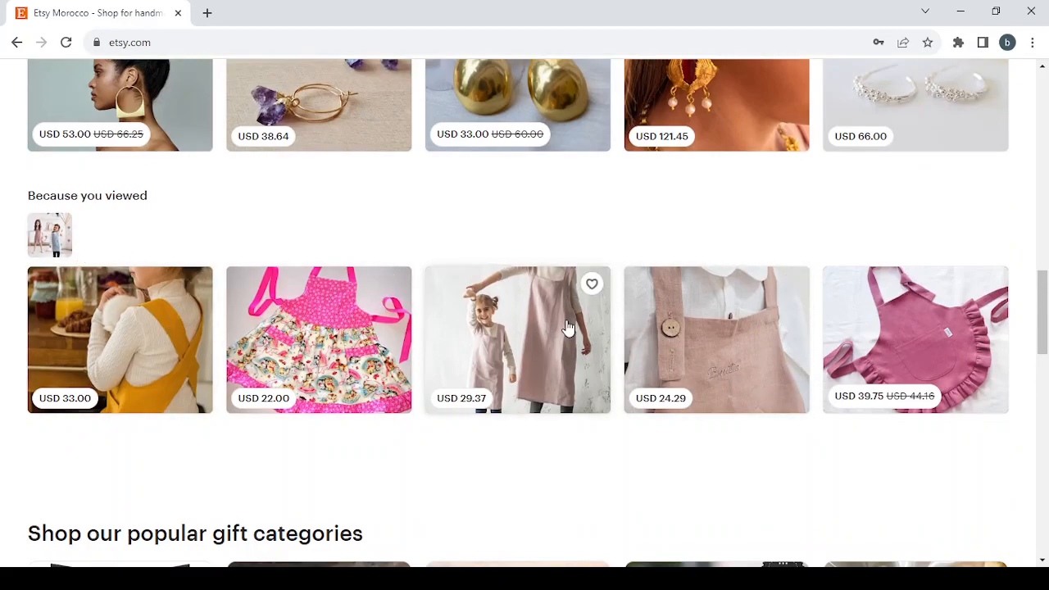
scroll(440, 349, up, 13)
scroll(440, 349, down, 1)
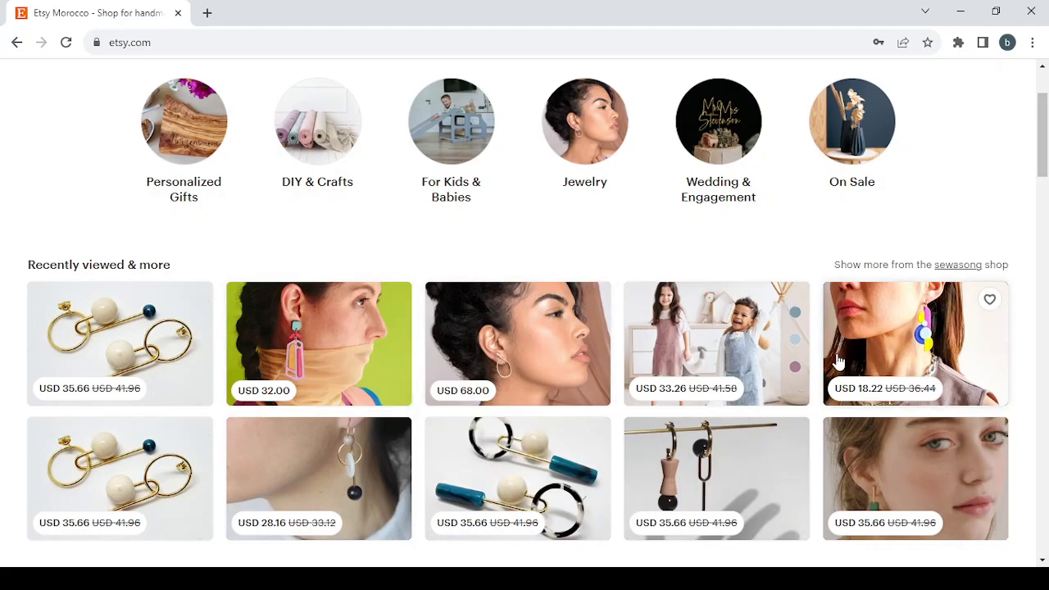
- Open the USD 18.22 Bauhaus-inspired earrings listing from the recently viewed items and examine its price, options, reviews and item details
click(941, 361)
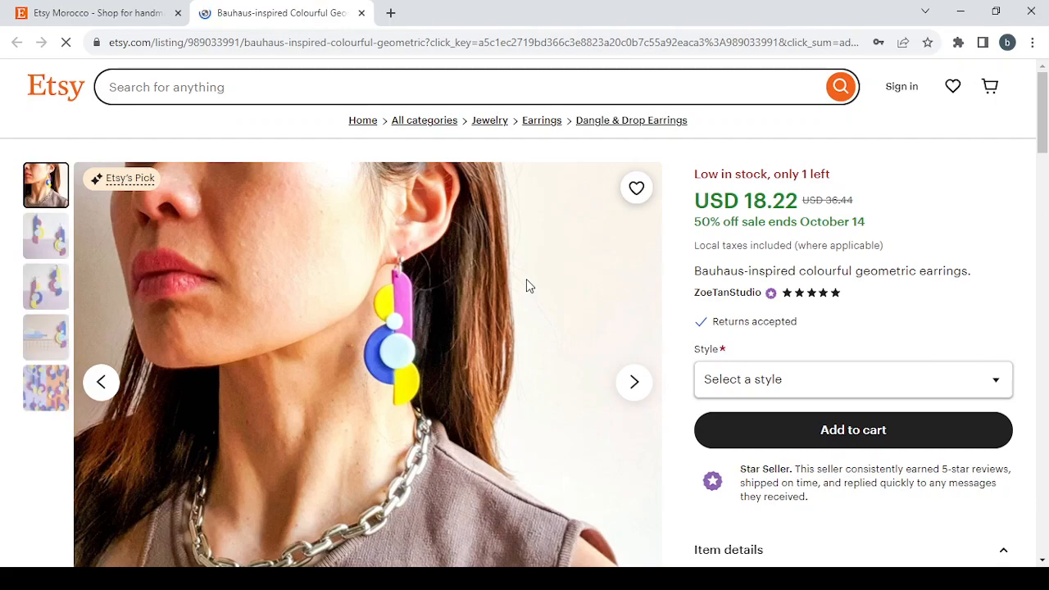
scroll(957, 278, down, 3)
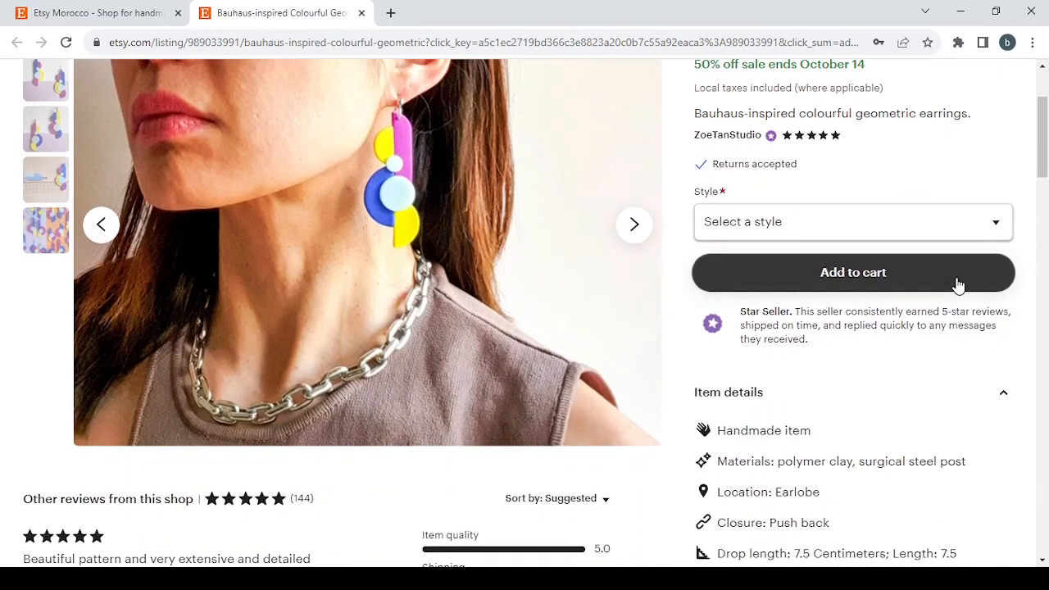
scroll(499, 152, up, 3)
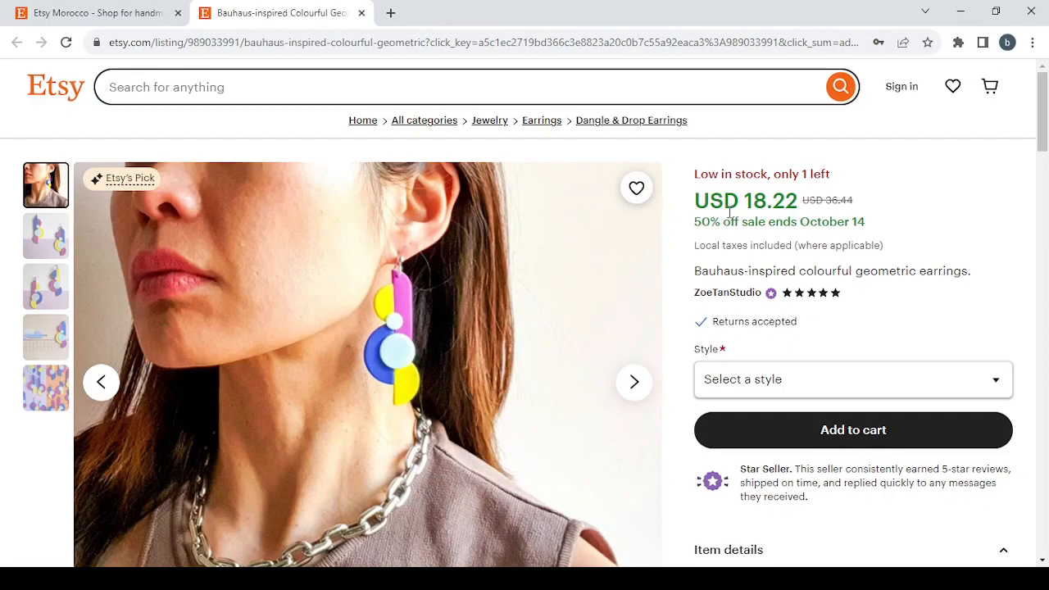
scroll(885, 292, down, 1)
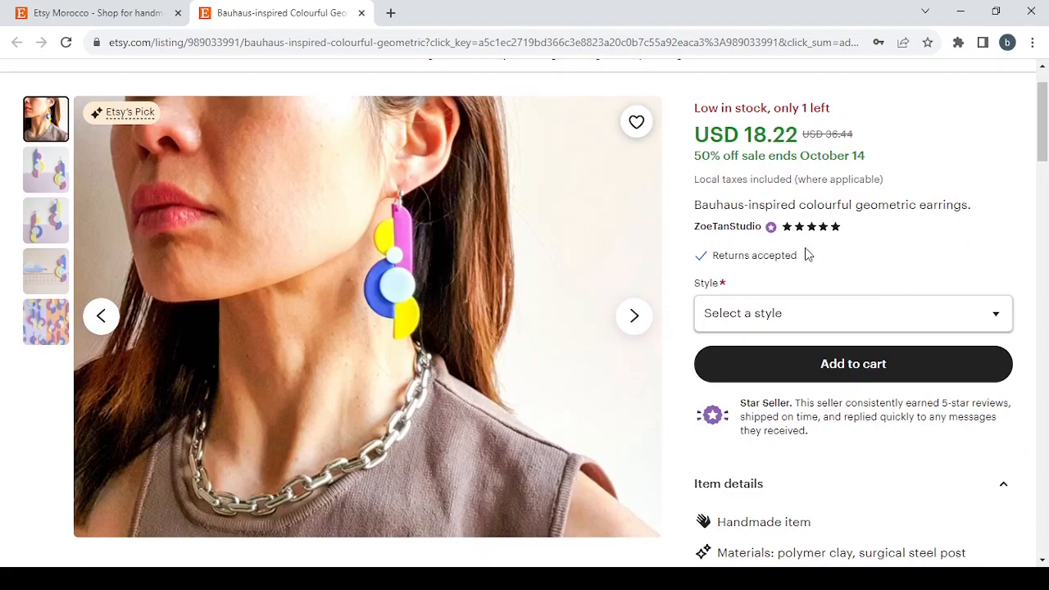
scroll(807, 254, down, 5)
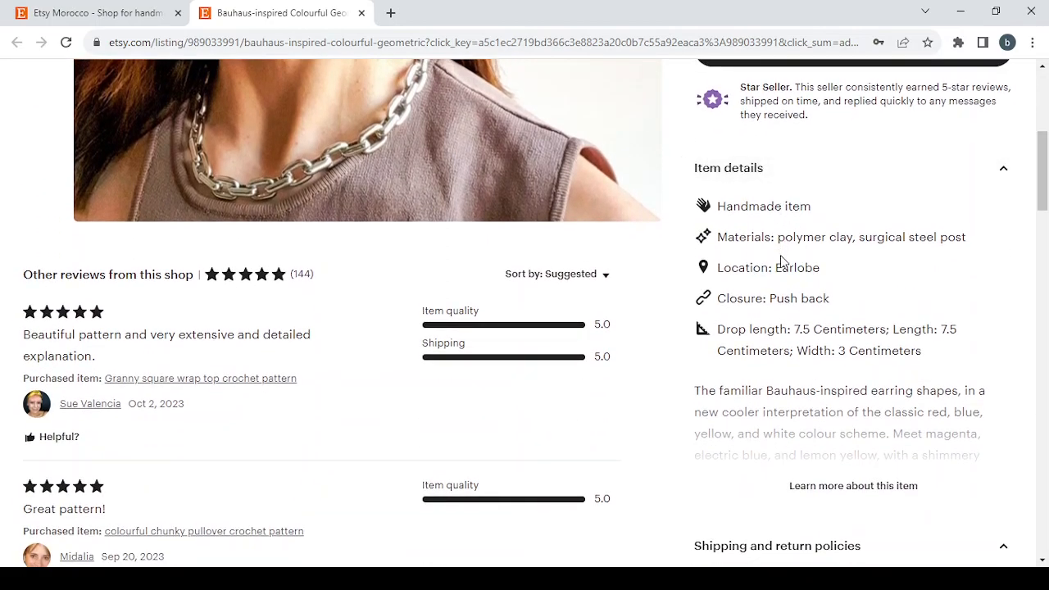
- Expand the earrings' full item description, read through it, and close the listing
click(830, 489)
scroll(832, 492, down, 15)
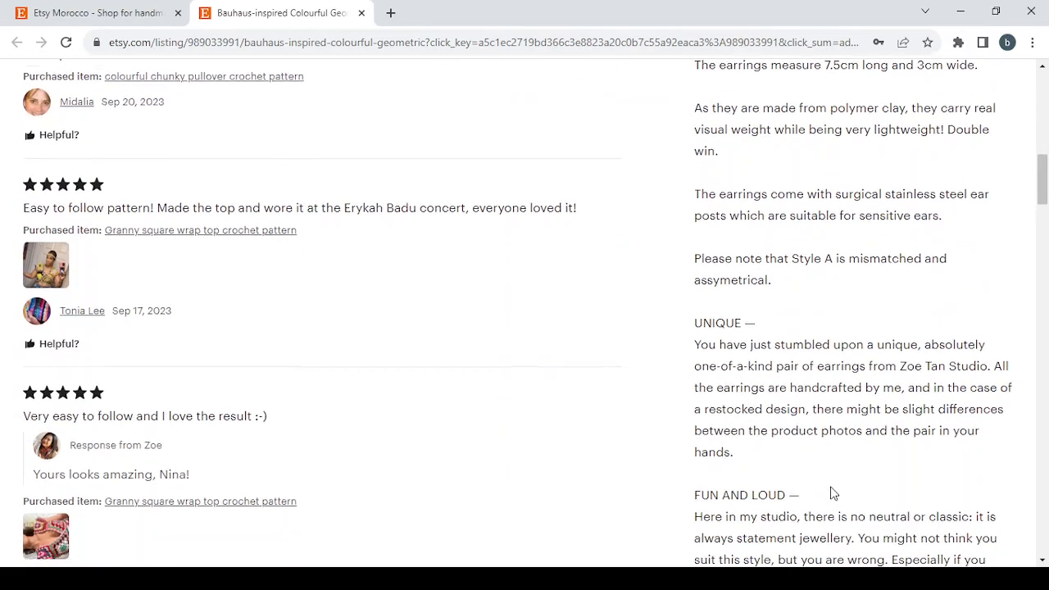
scroll(832, 492, down, 10)
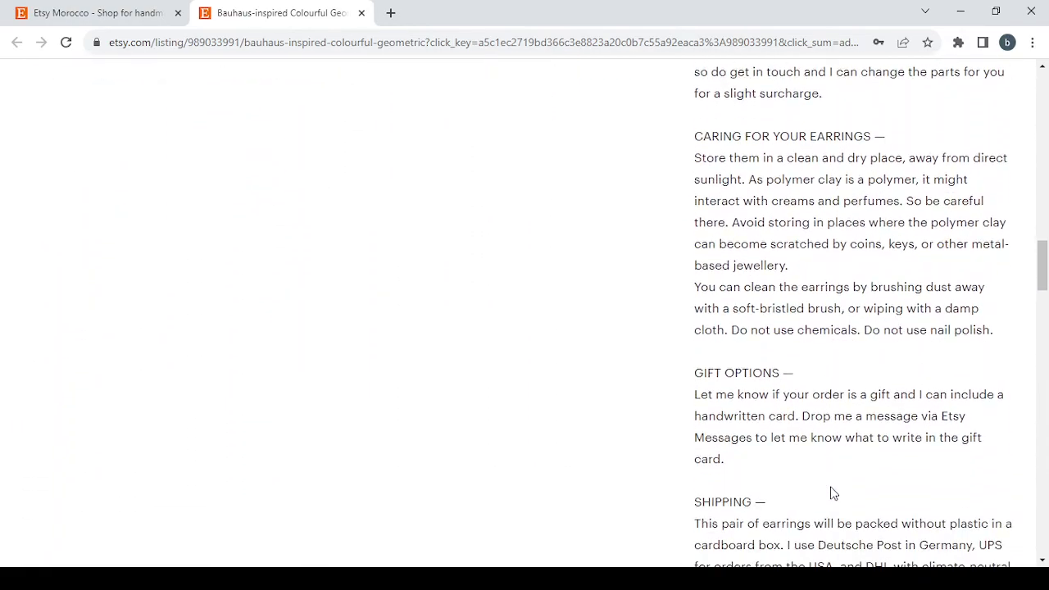
scroll(831, 486, up, 20)
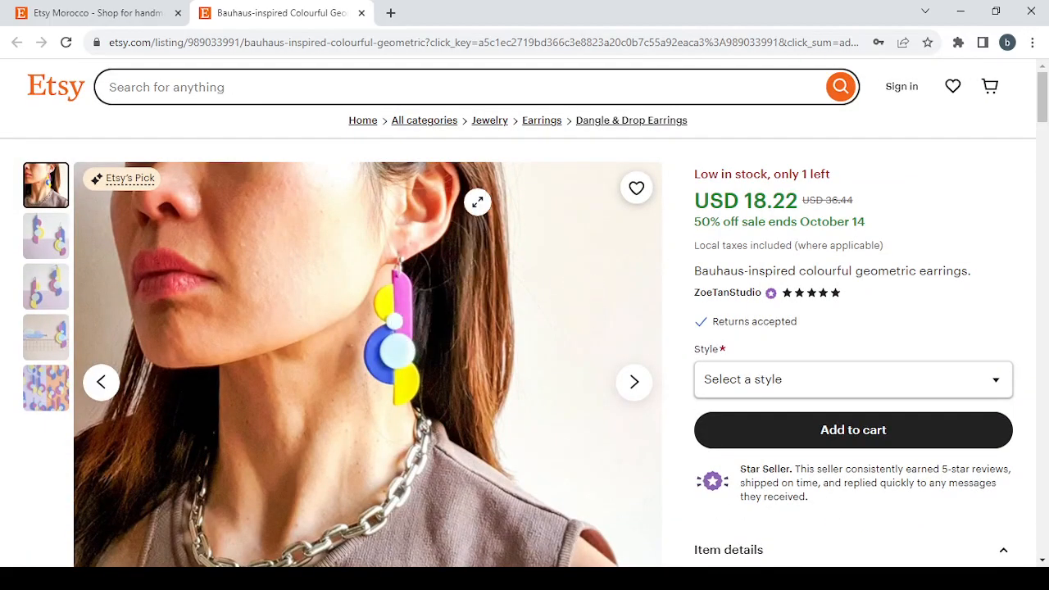
click(358, 13)
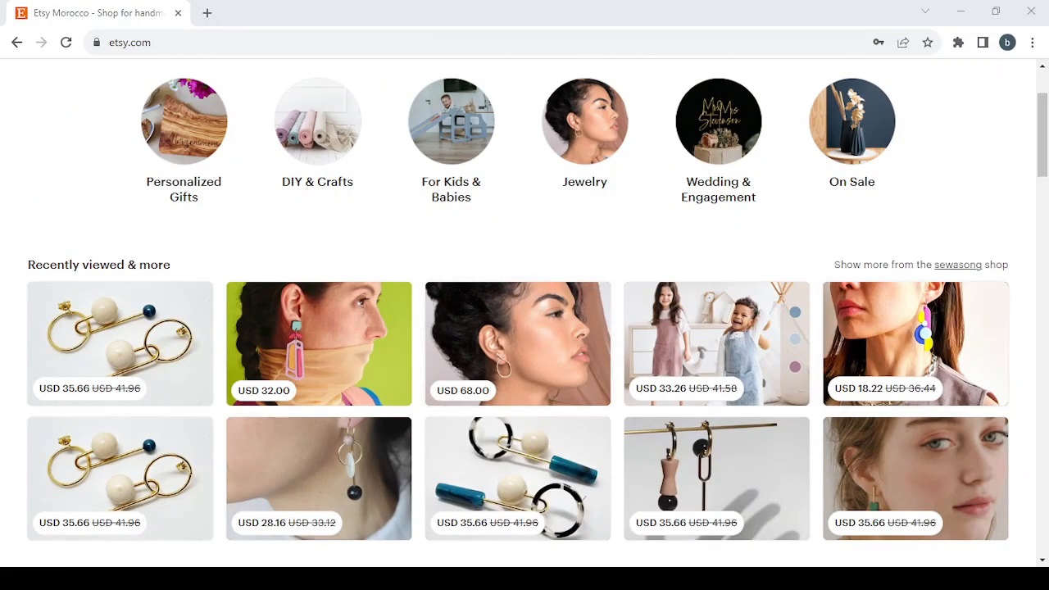
- Sign in to the Etsy account with the saved e-mail address and password
scroll(609, 319, up, 2)
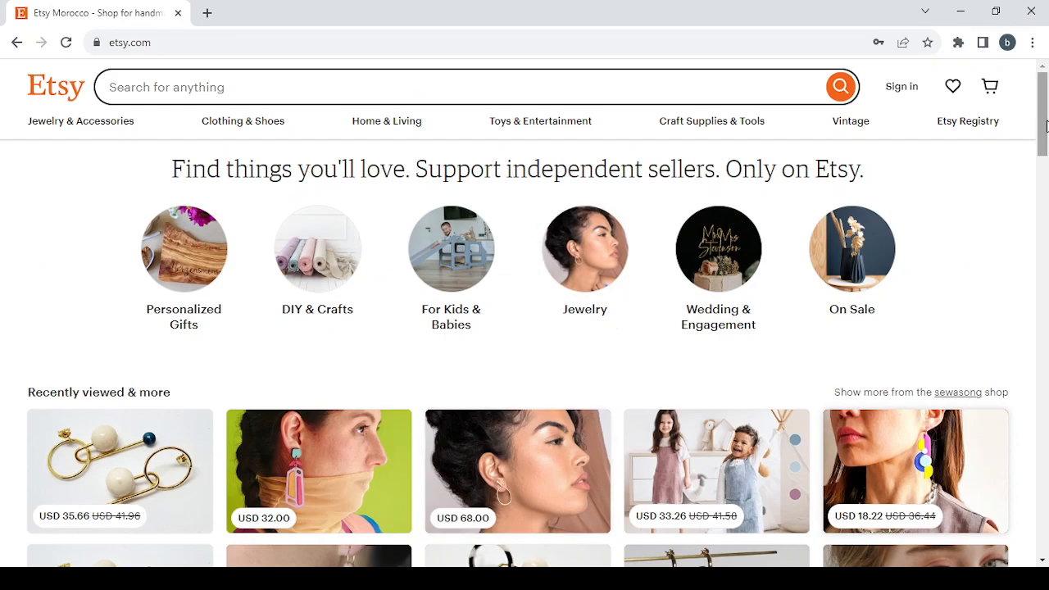
click(897, 95)
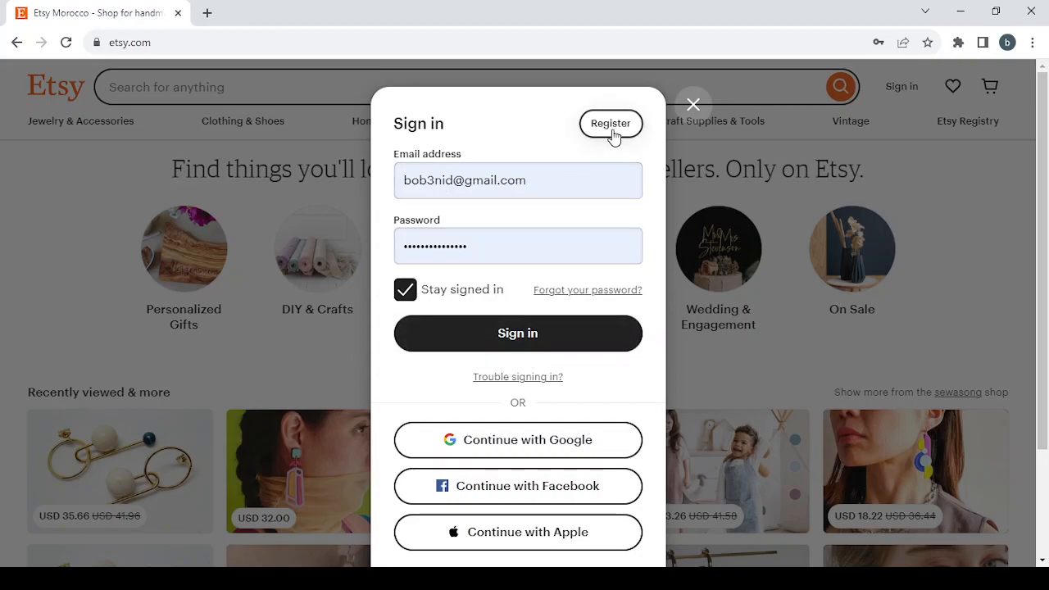
click(518, 334)
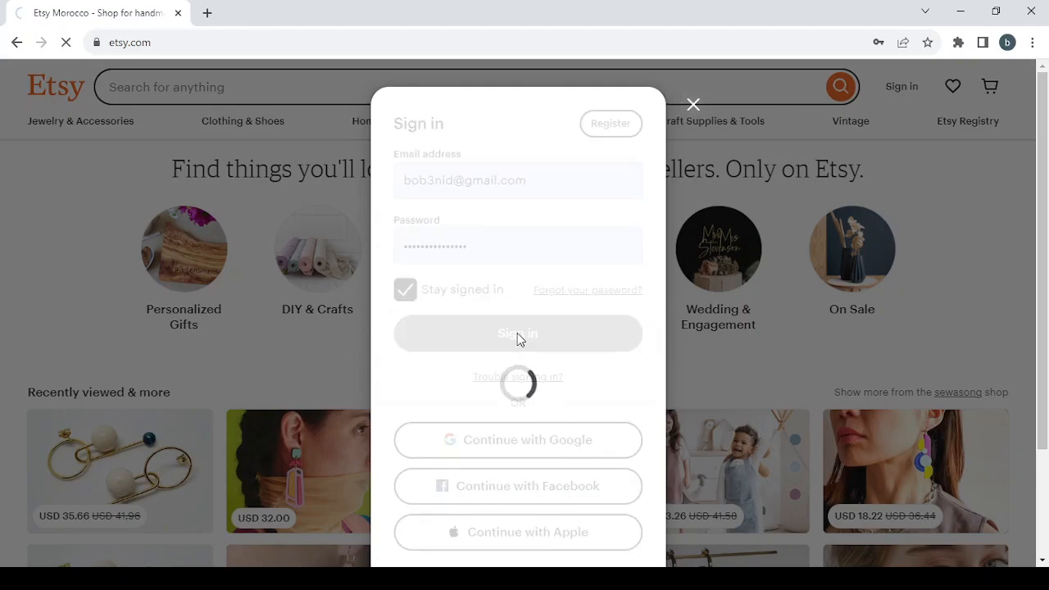
scroll(782, 322, down, 3)
scroll(782, 320, up, 3)
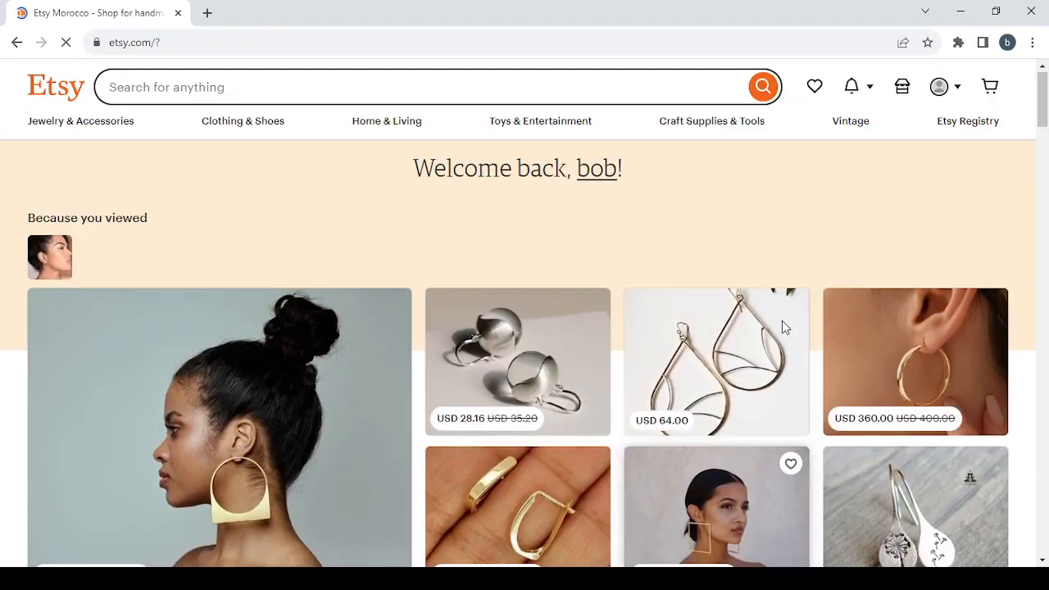
- Open the seller shop setup and go back to its Shop preferences stage
click(895, 95)
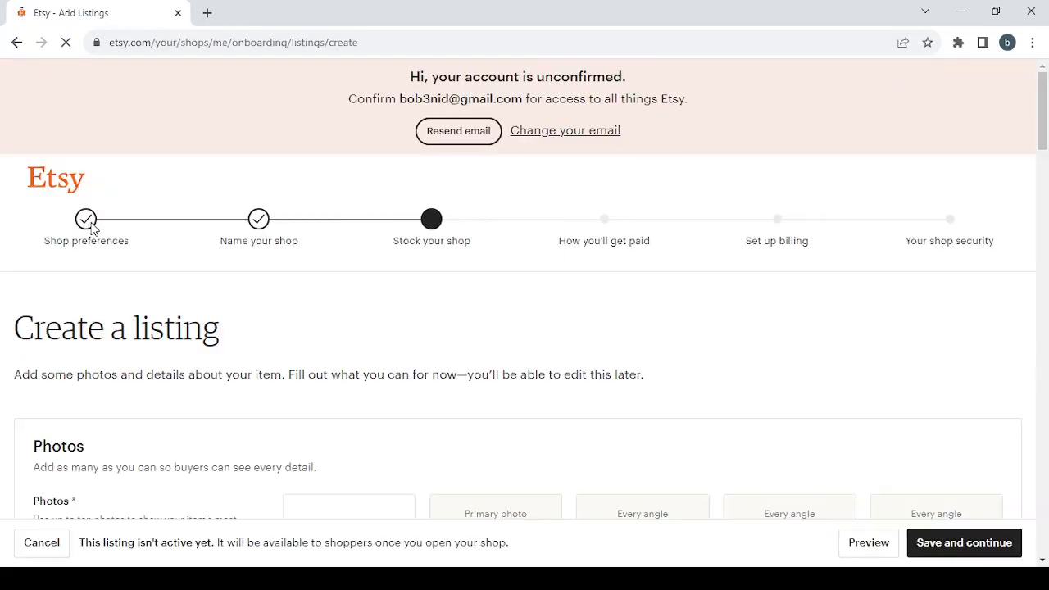
click(86, 219)
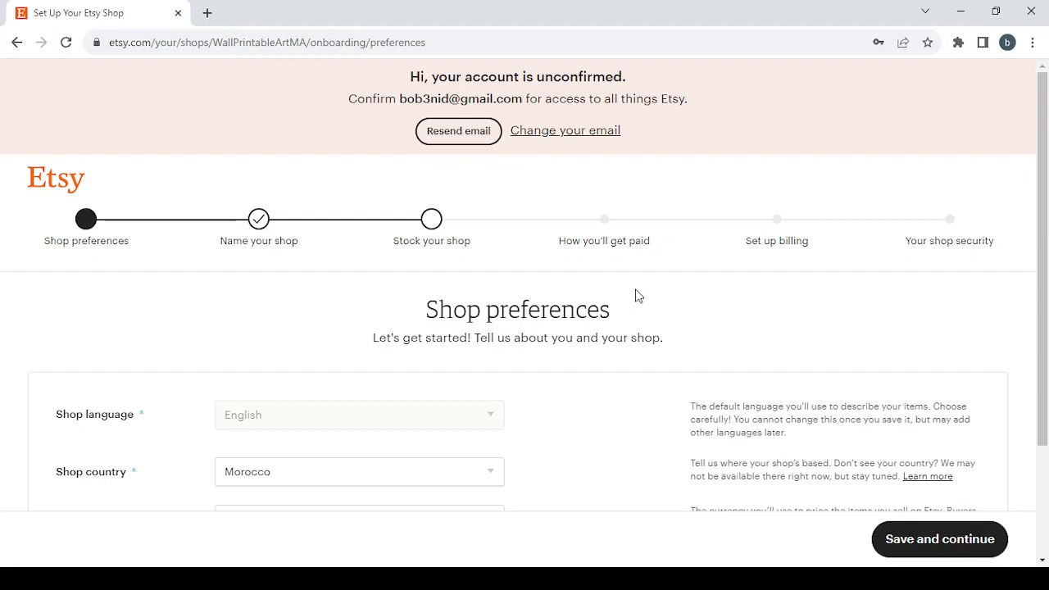
scroll(549, 410, down, 3)
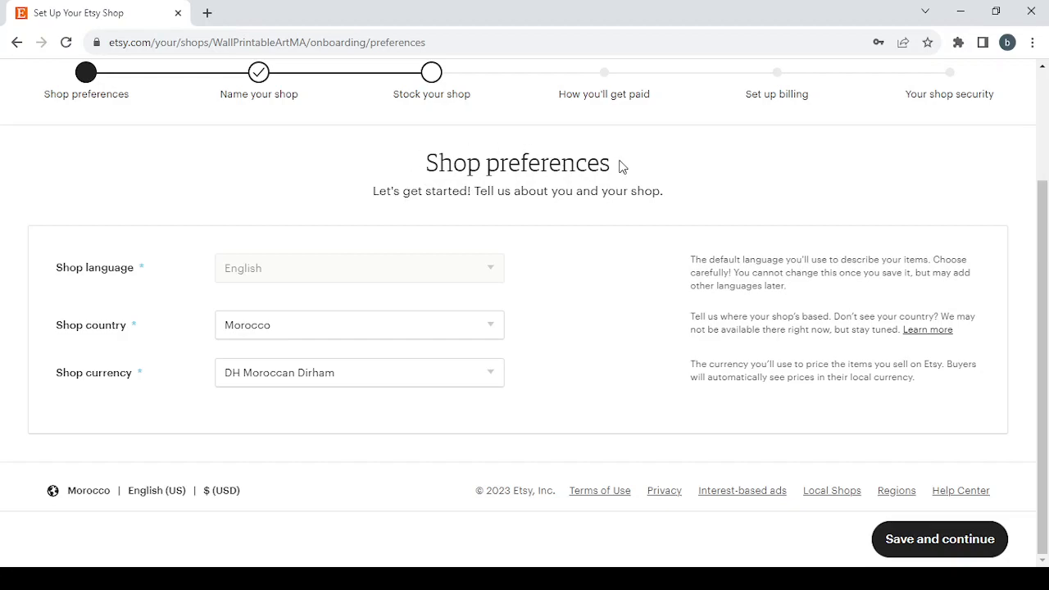
- Set the shop currency to United States Dollar, then save the preferences and continue to naming the shop
click(292, 372)
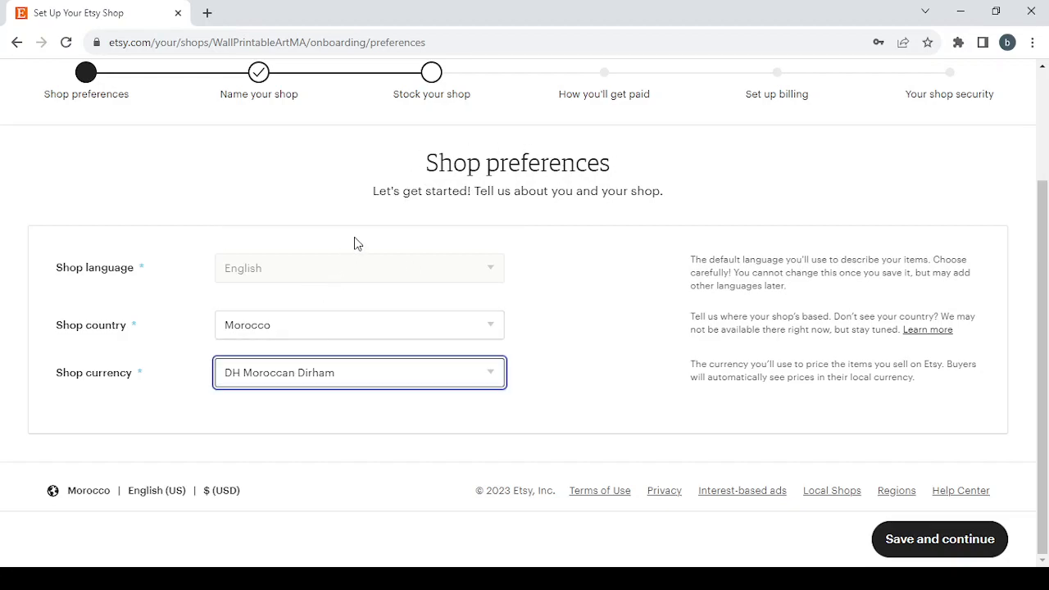
click(378, 104)
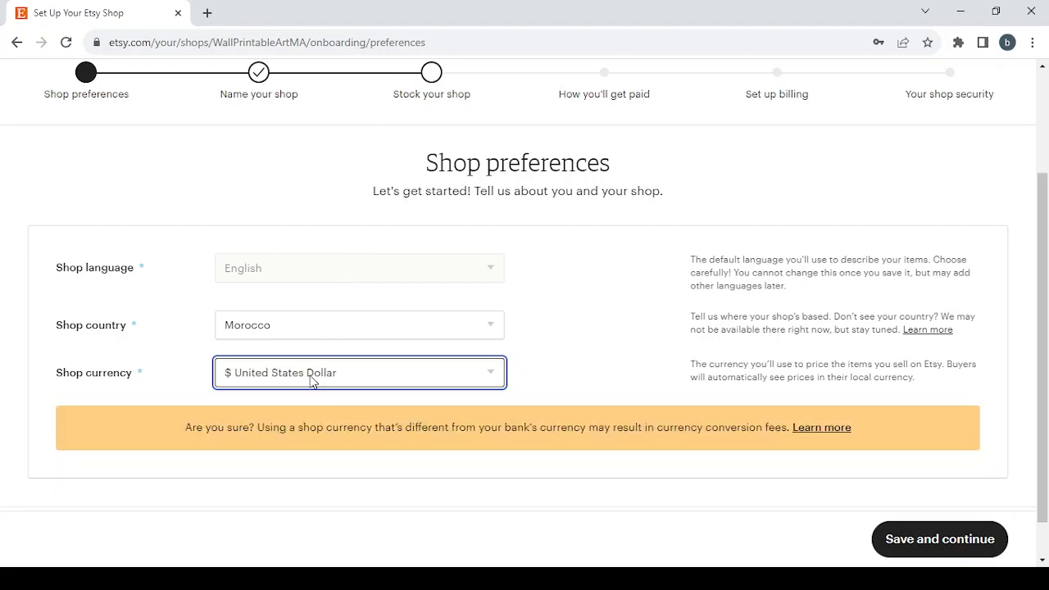
scroll(415, 244, up, 2)
scroll(414, 244, down, 3)
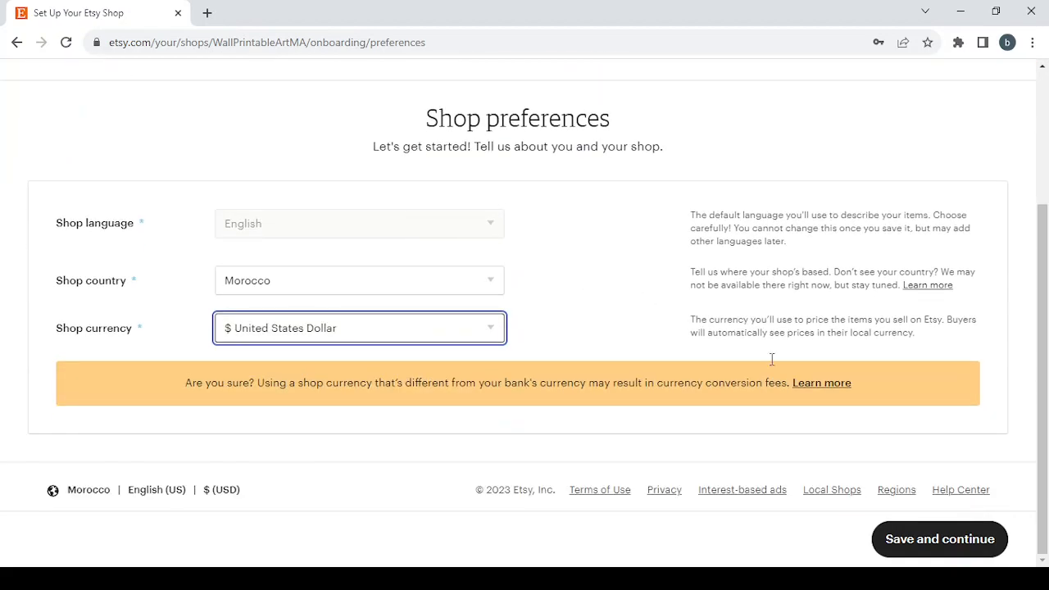
click(914, 534)
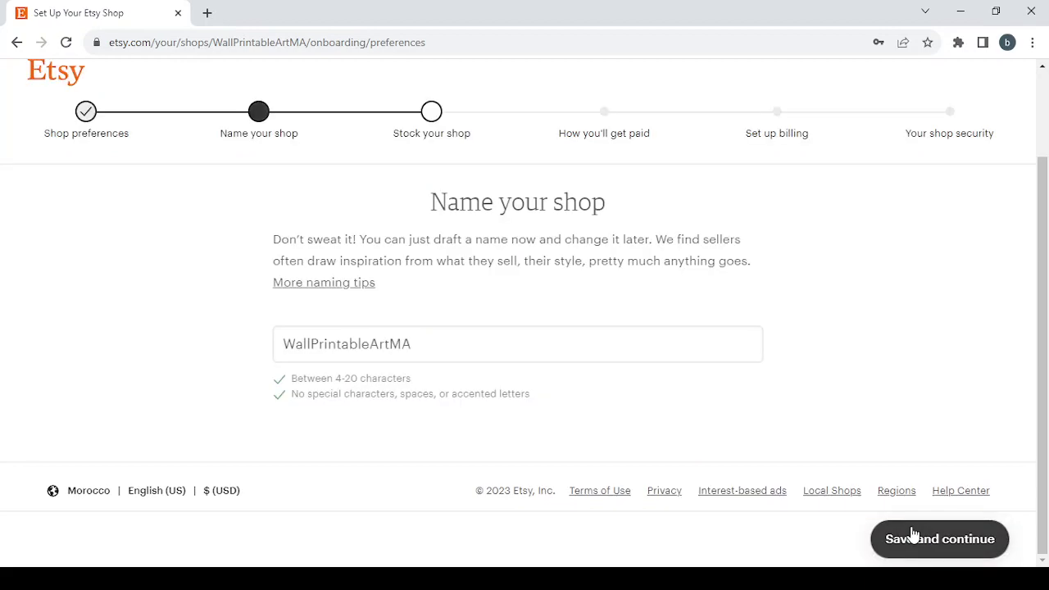
- Replace the existing shop name with "7-Printable Wall Art Quotes"
double_click(417, 336)
key(BackSpace)
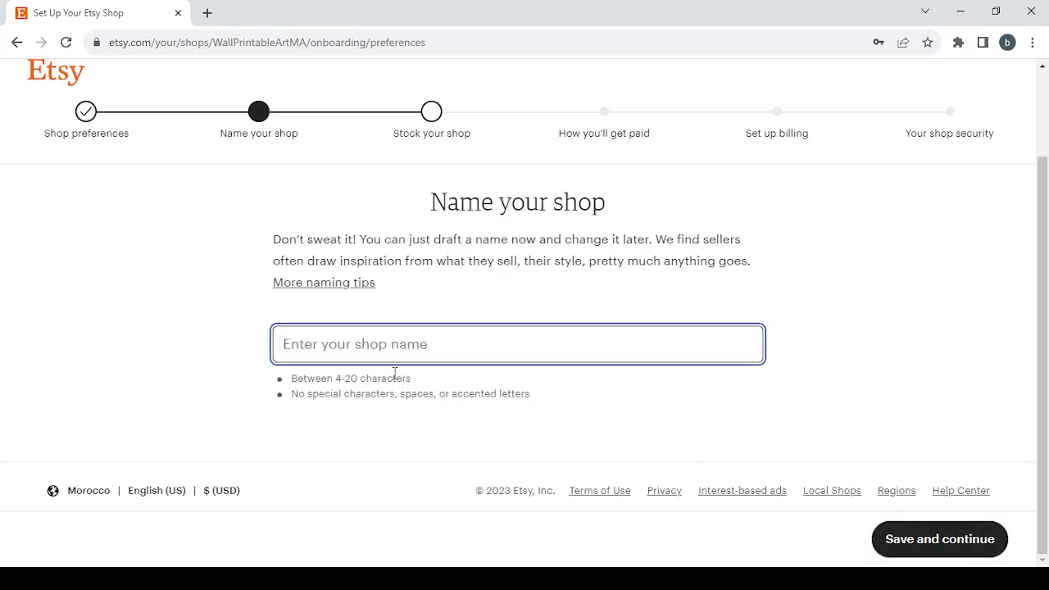
text(7-Printable Wall Art Quotes)
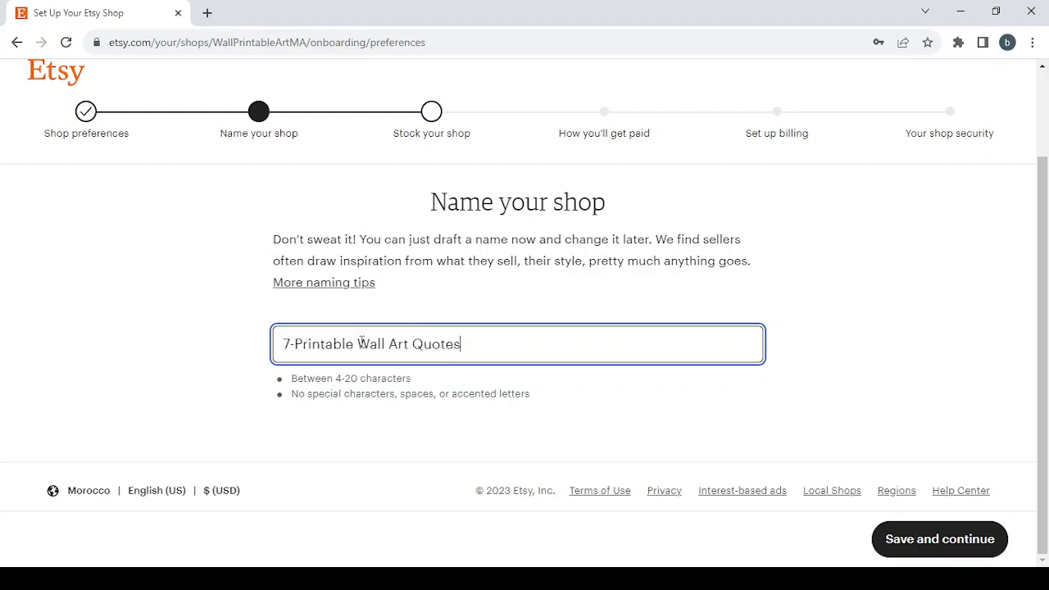
- Remove the "7-" prefix and all spaces from the shop name so it reads "PrintableWallArtQuotes"
drag(295, 344, 257, 347)
key(BackSpace)
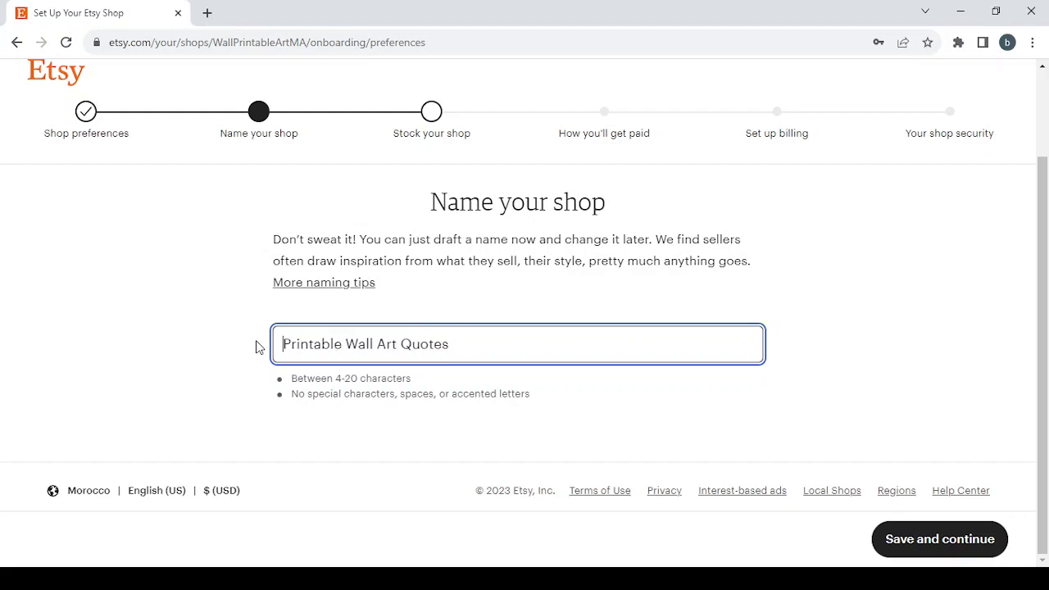
click(346, 344)
key(BackSpace)
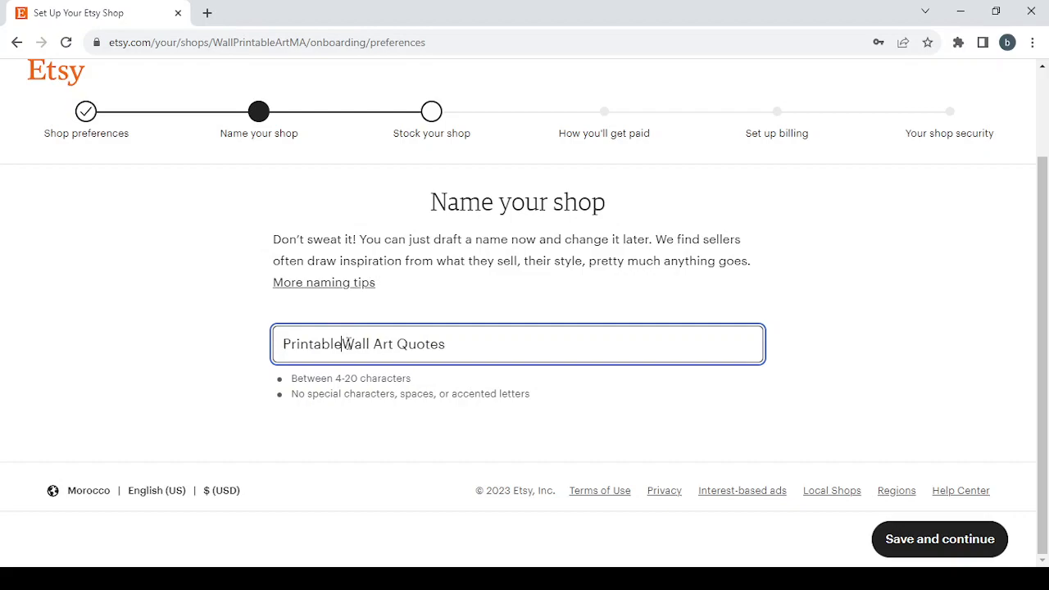
click(375, 345)
key(BackSpace)
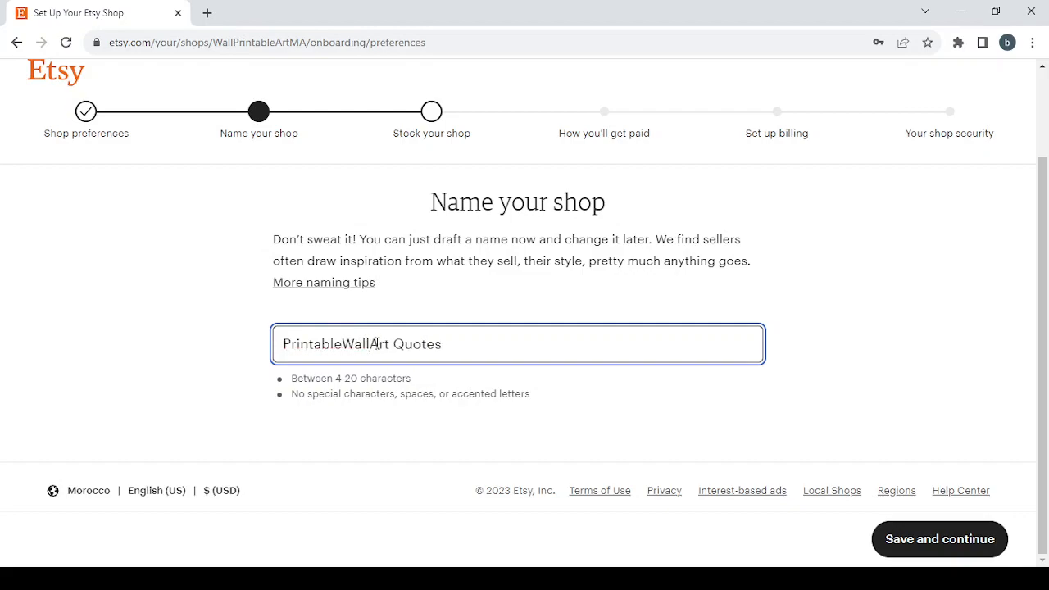
click(395, 344)
key(BackSpace)
- Shorten the shop name to "PrintableWallArt" and choose the suggested alternative "WallArtPrintableMA"
drag(440, 344, 390, 344)
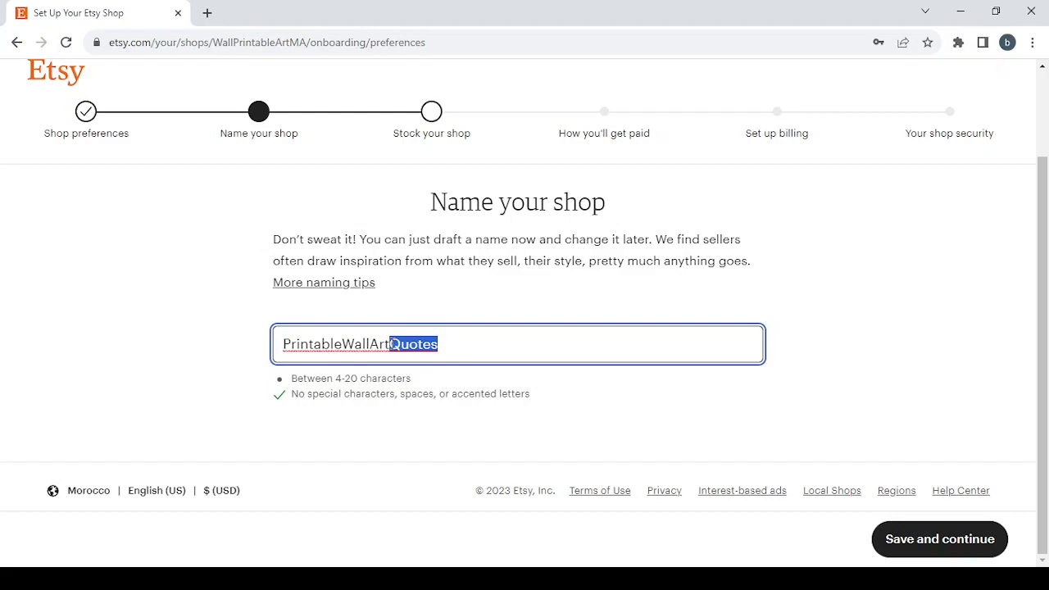
key(BackSpace)
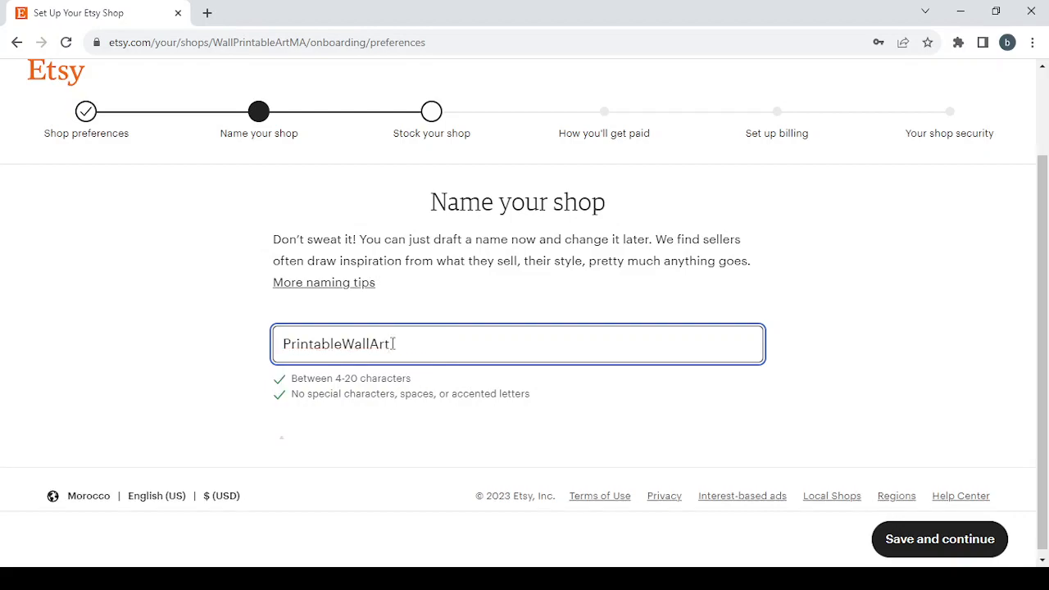
scroll(671, 423, down, 3)
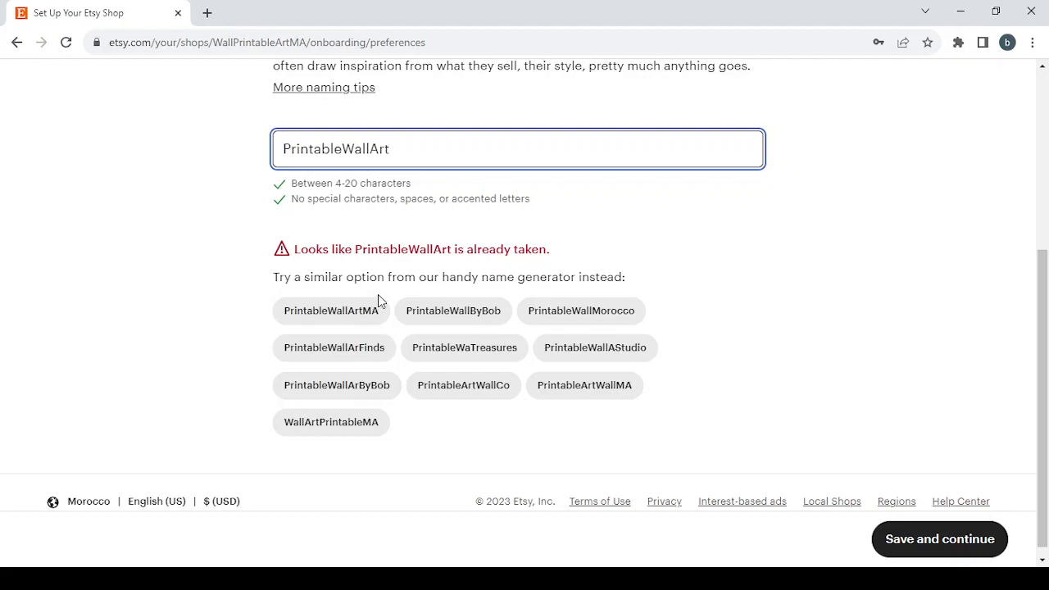
click(350, 424)
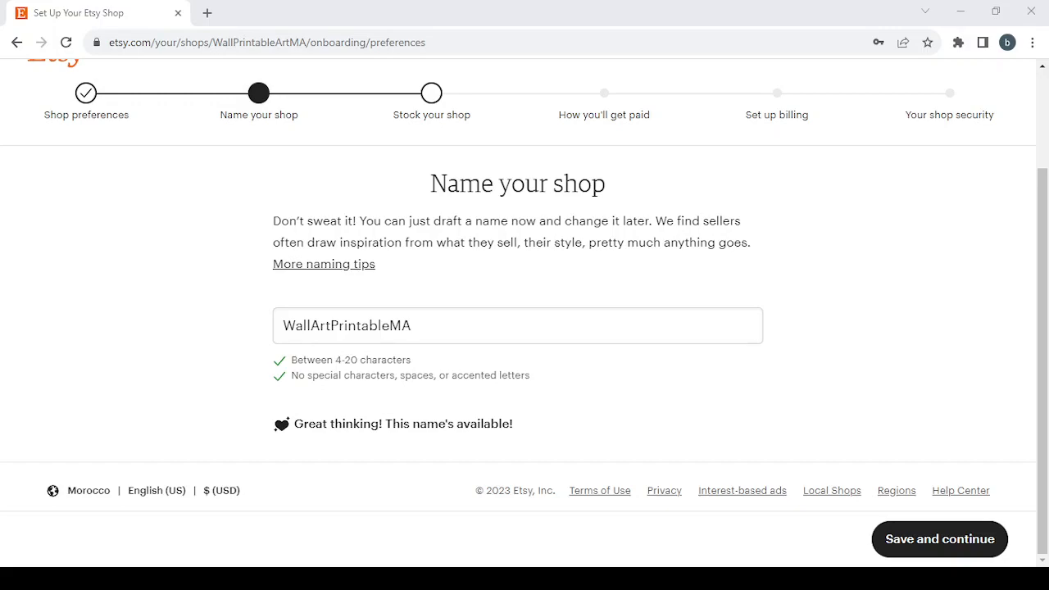
- Replace the shop name with "Virtual Fitness Classes"
click(416, 323)
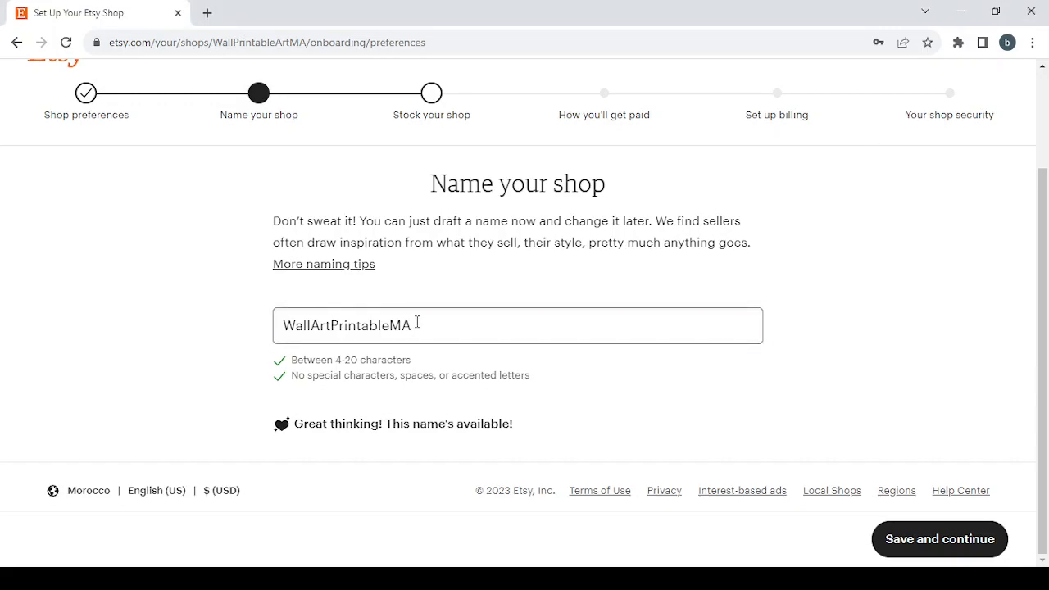
double_click(417, 322)
text(Virtual Fitness Classes)
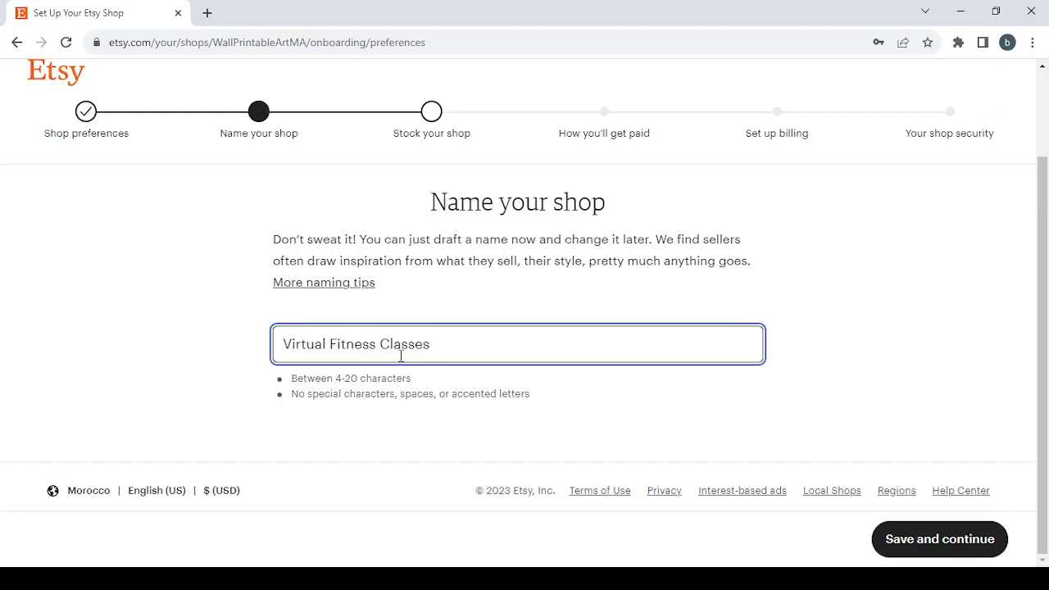
- Remove the spaces and one letter from the shop name so it reads "VirtualFitnssClasses", and save it to continue to stocking the shop
click(329, 345)
key(BackSpace)
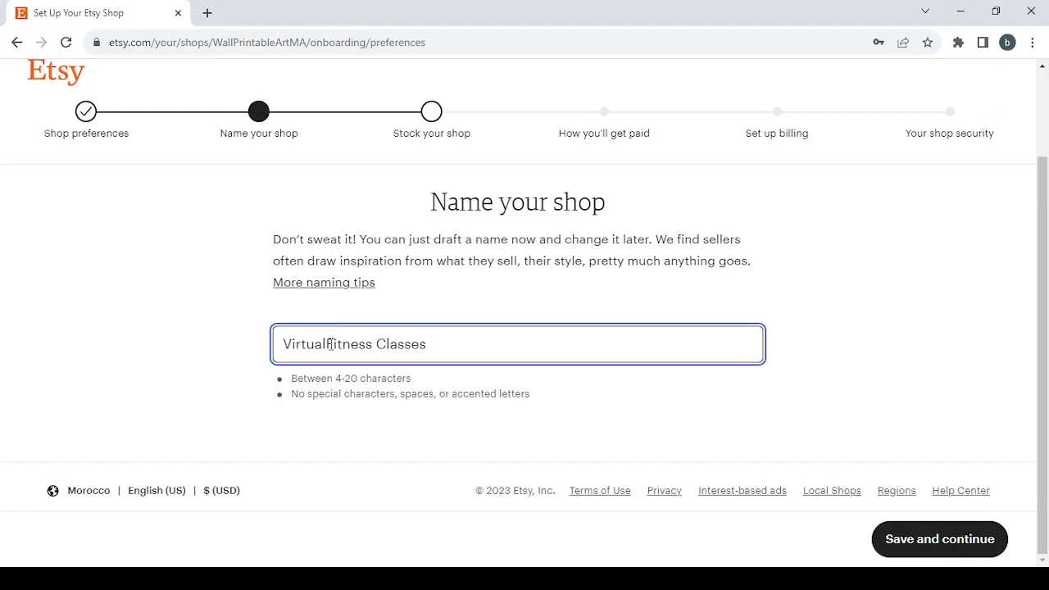
click(376, 344)
key(BackSpace)
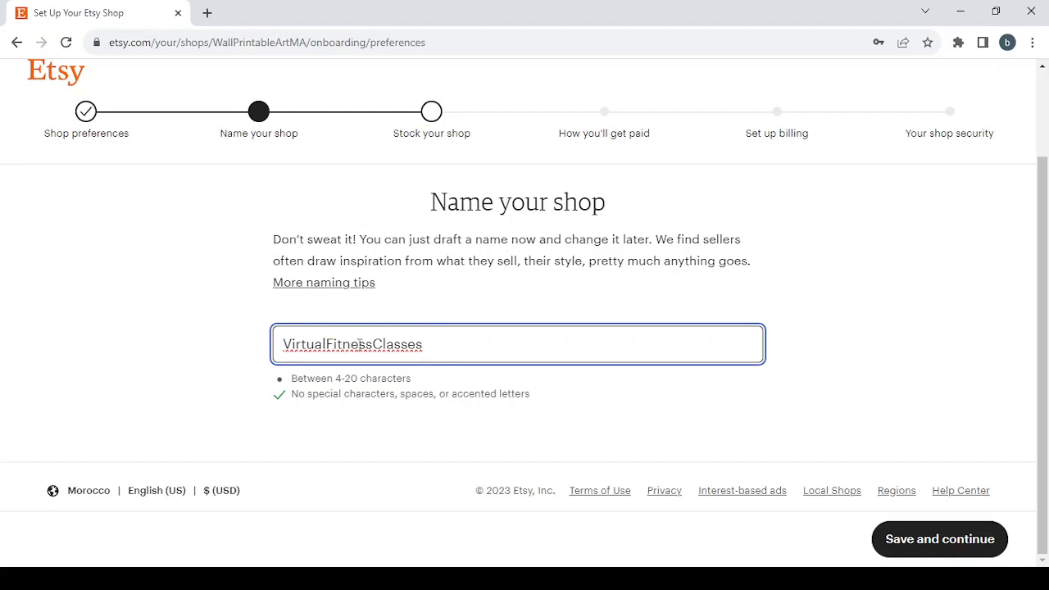
drag(358, 345, 351, 344)
key(BackSpace)
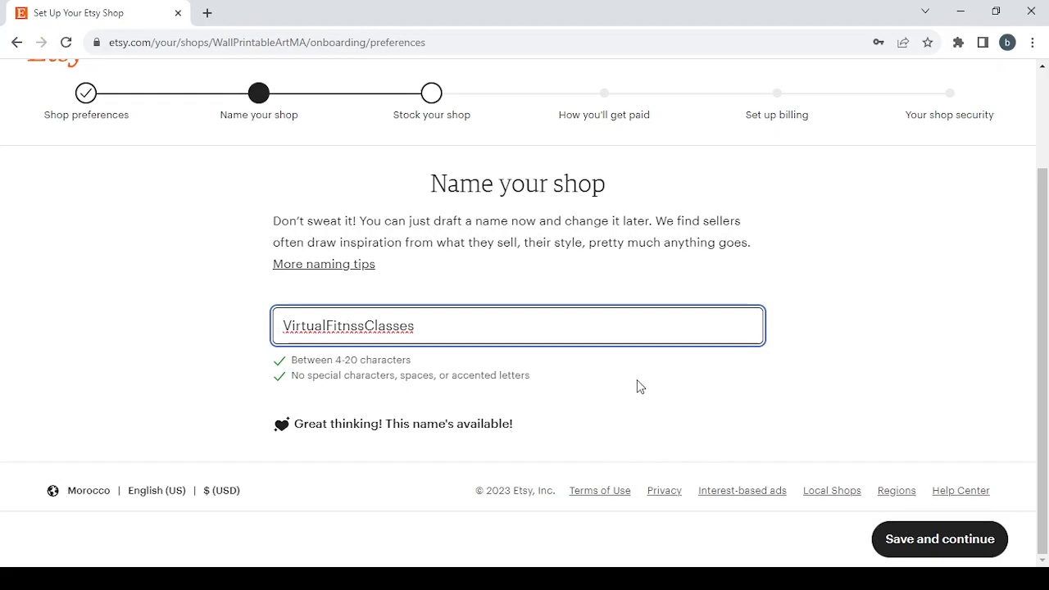
click(945, 542)
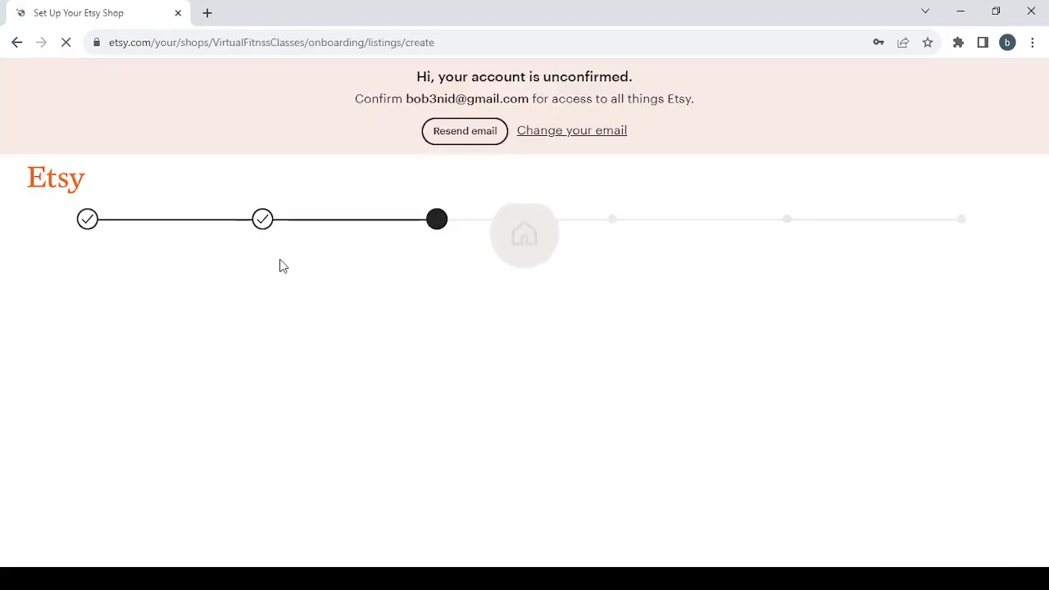
- Look over the opening part of the Create a listing form and try to save it without filling anything in
scroll(679, 309, down, 2)
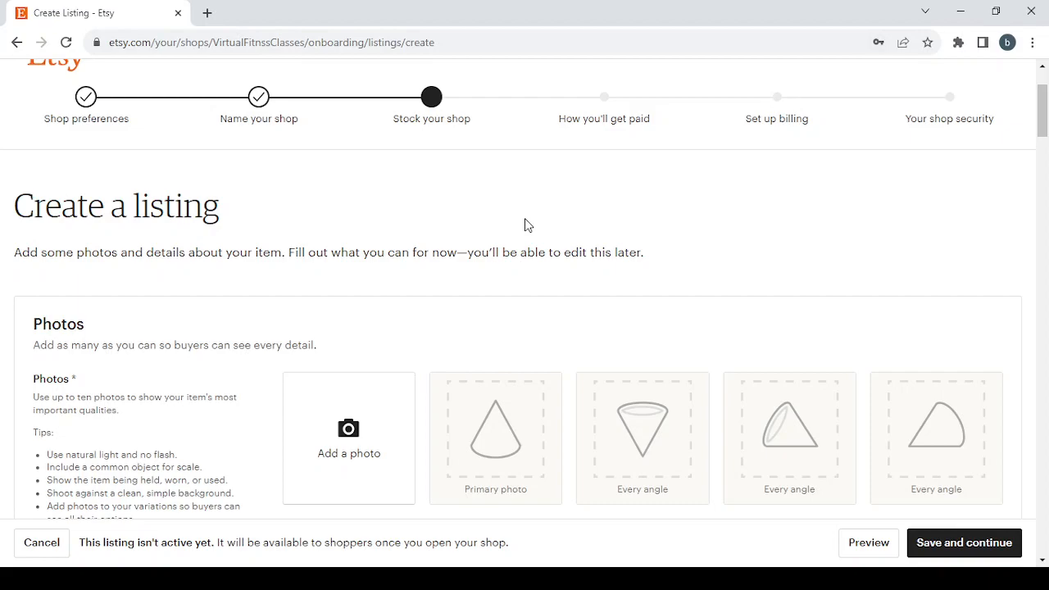
scroll(526, 225, down, 2)
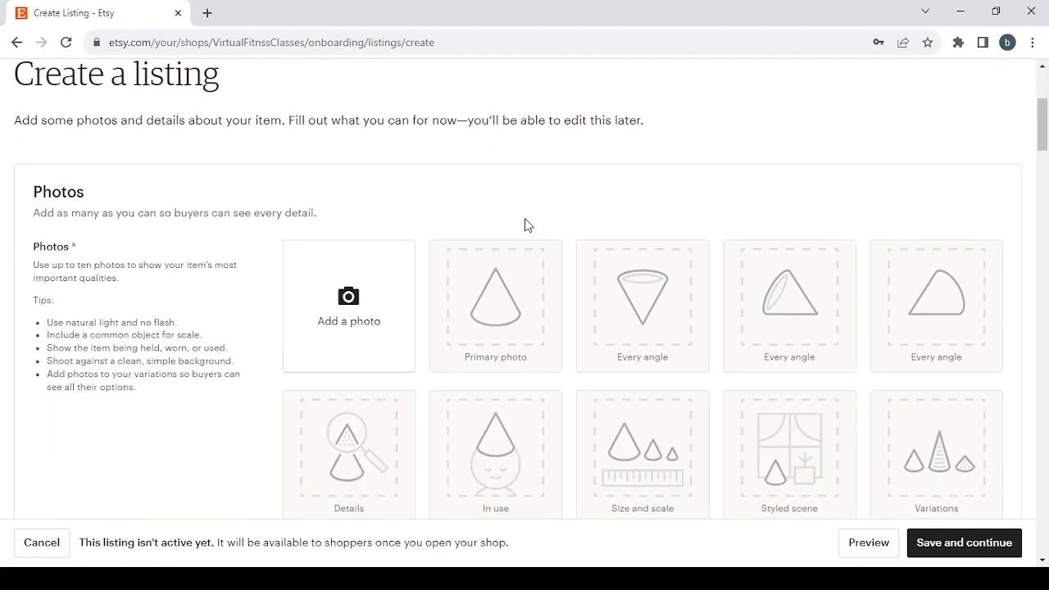
scroll(707, 279, down, 2)
scroll(710, 282, up, 5)
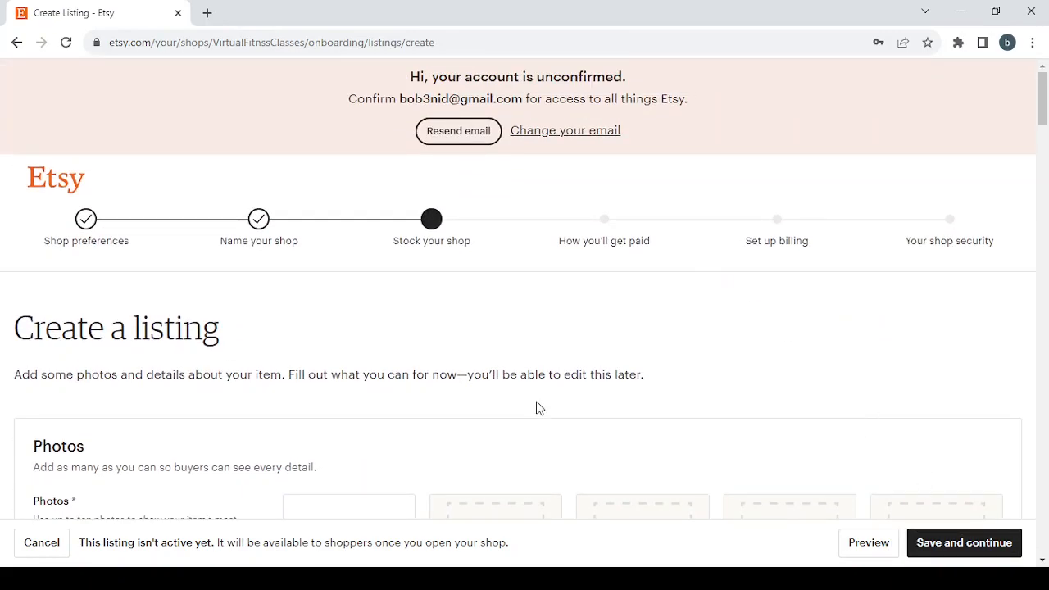
scroll(539, 407, down, 5)
scroll(538, 407, up, 5)
scroll(538, 408, down, 2)
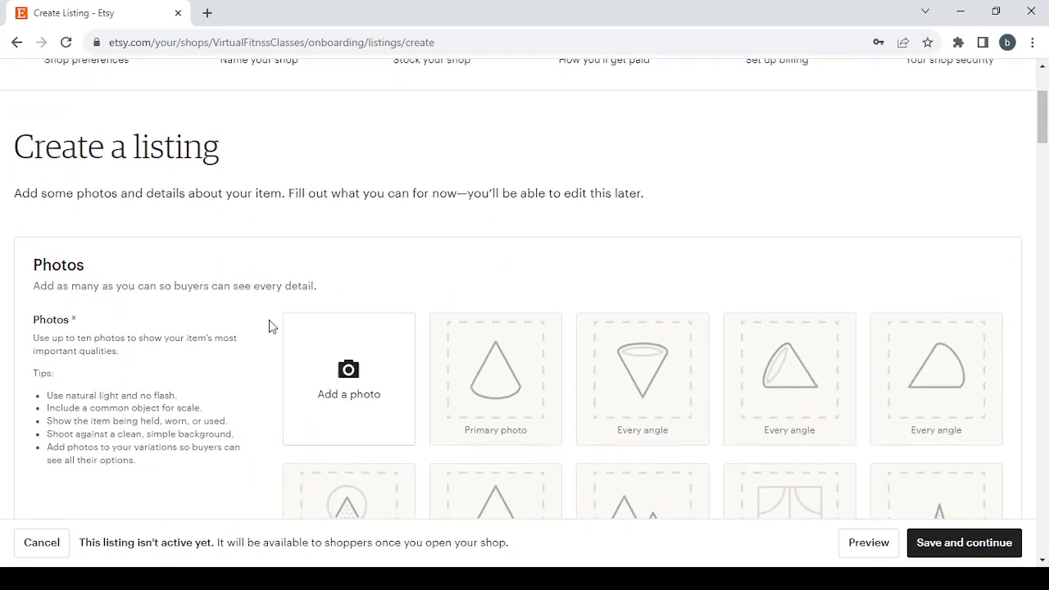
click(942, 551)
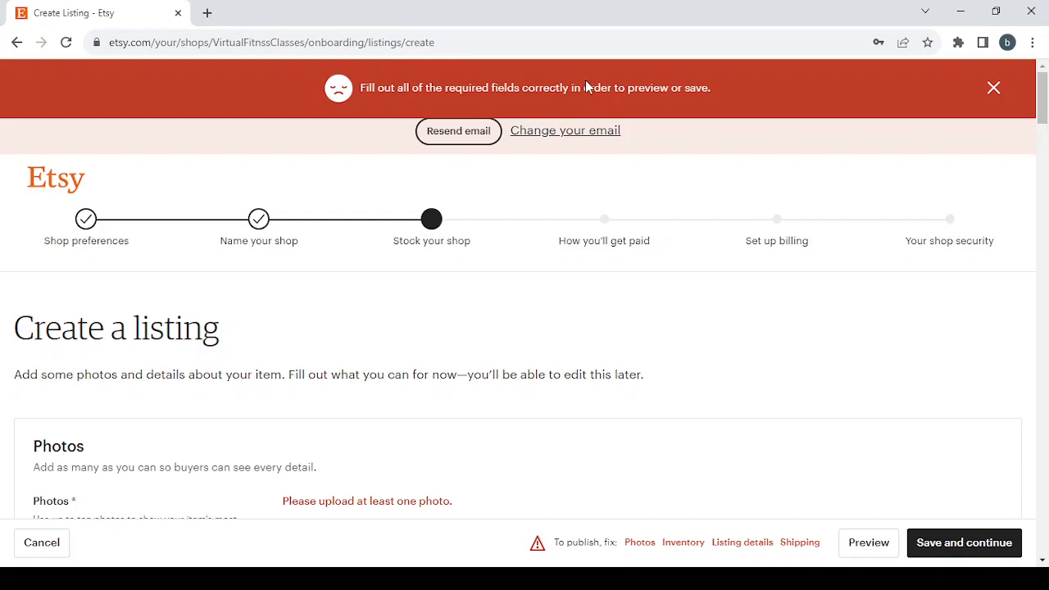
- Examine the listing form's photo slots and tips, and the video section's quick tips and upload area
scroll(375, 332, down, 3)
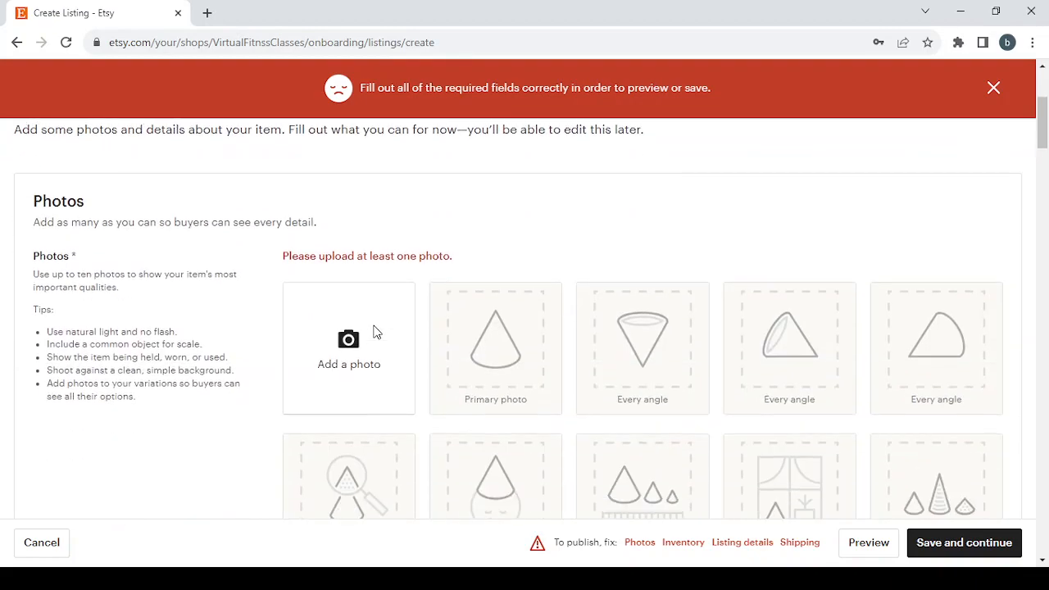
scroll(374, 332, down, 2)
scroll(374, 332, up, 1)
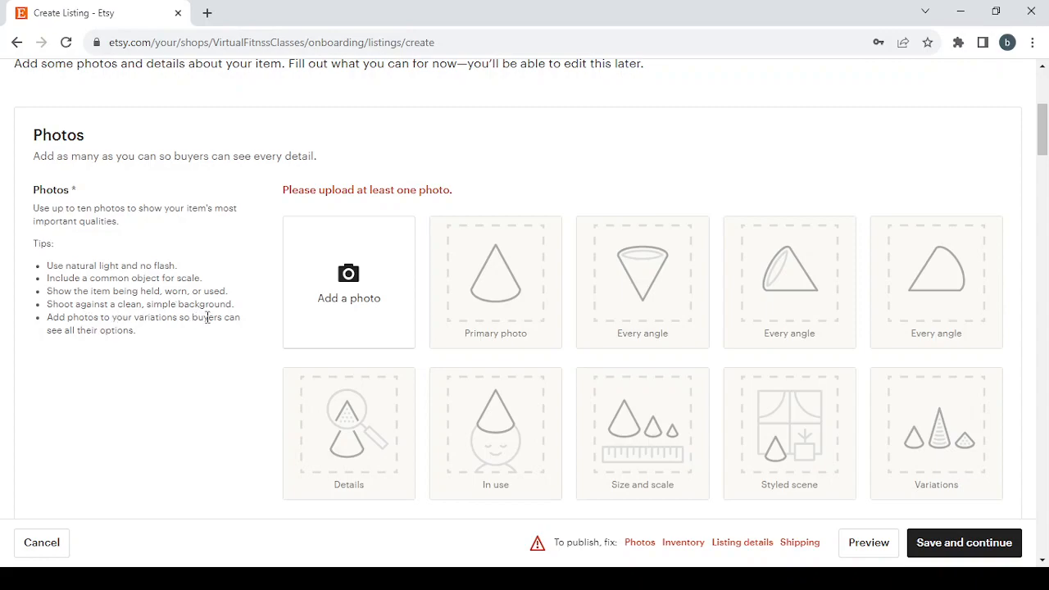
scroll(207, 318, down, 5)
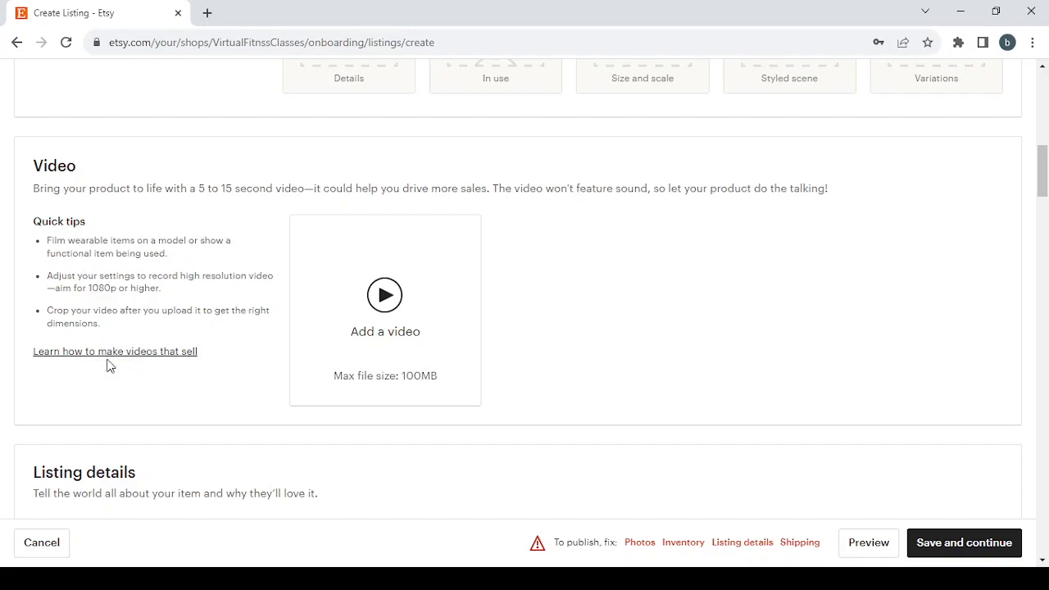
scroll(615, 298, up, 1)
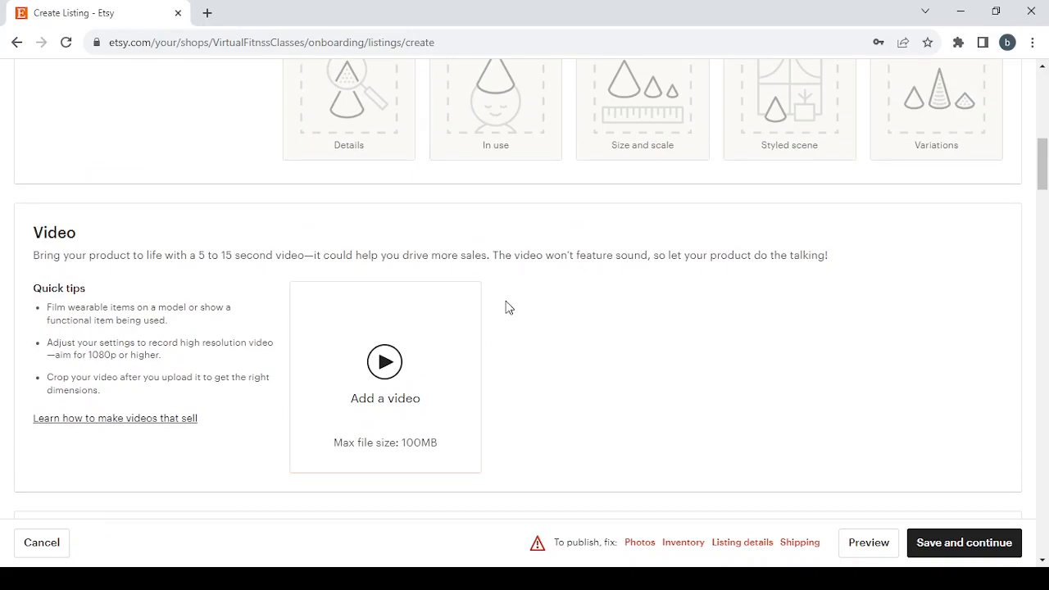
scroll(552, 319, down, 2)
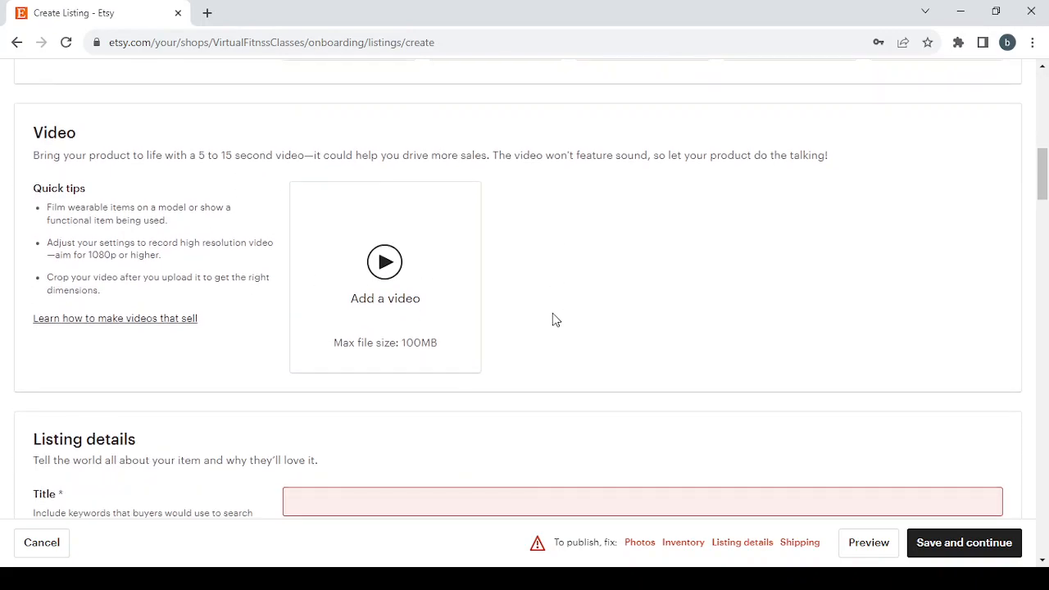
scroll(553, 320, up, 8)
scroll(552, 319, down, 5)
scroll(552, 319, down, 4)
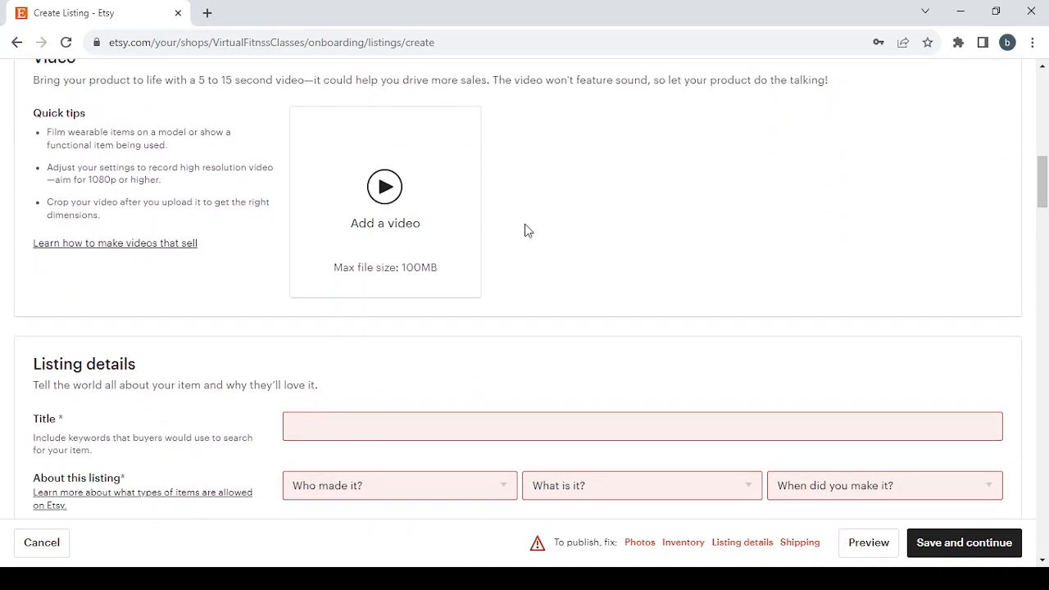
- Enter "Virtual Fitness Classes" as the title in the listing details
scroll(528, 230, down, 3)
click(390, 197)
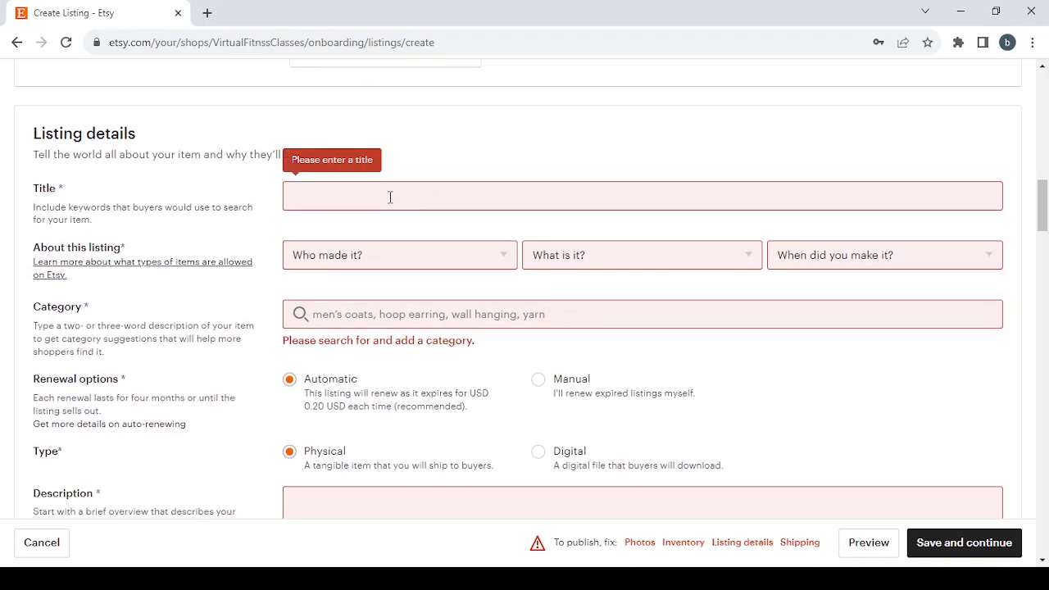
click(390, 196)
text(Virtual Fitness Classes)
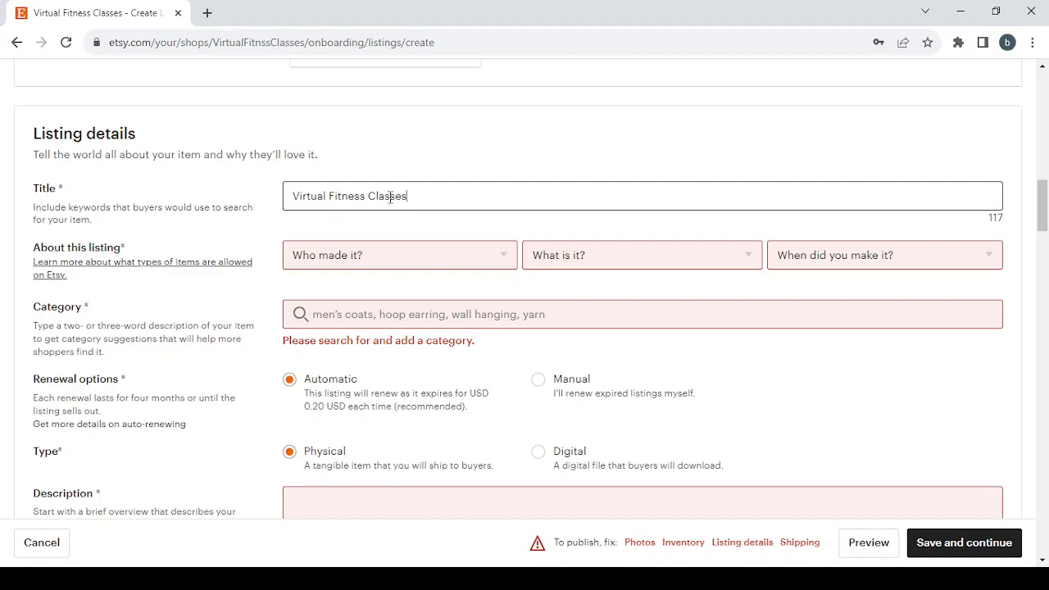
- Describe the listing as made by "I did", being "A finished product", and made in "2020 - 2023"
click(378, 256)
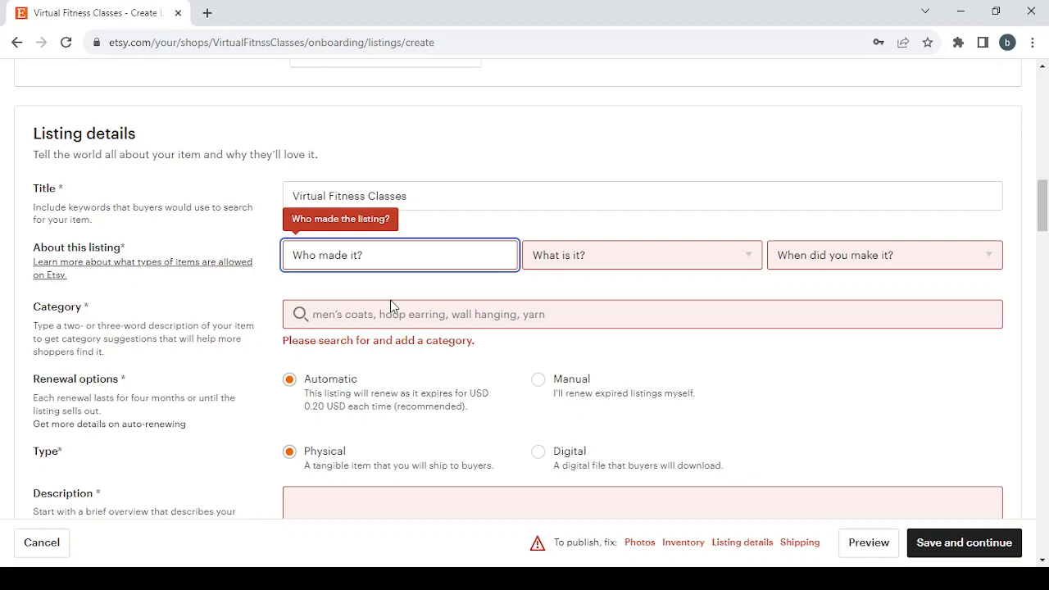
key(Down)
click(671, 258)
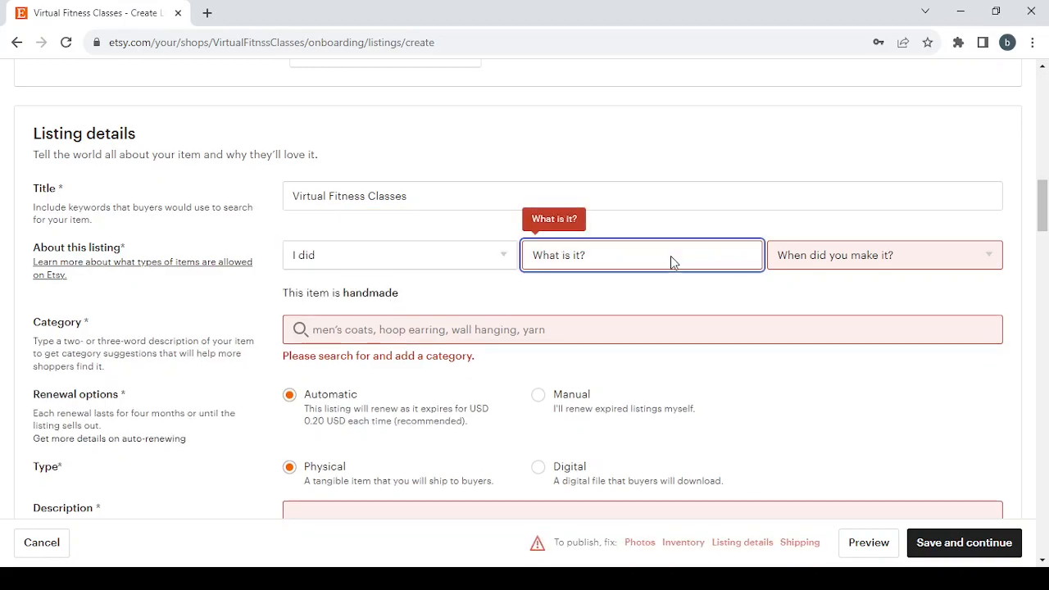
key(Down)
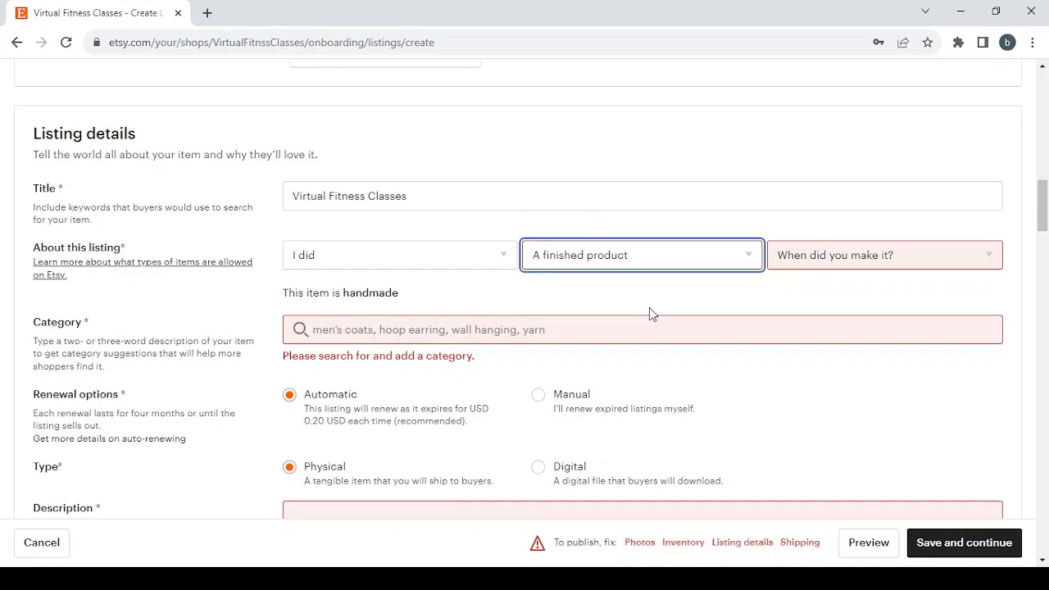
click(873, 269)
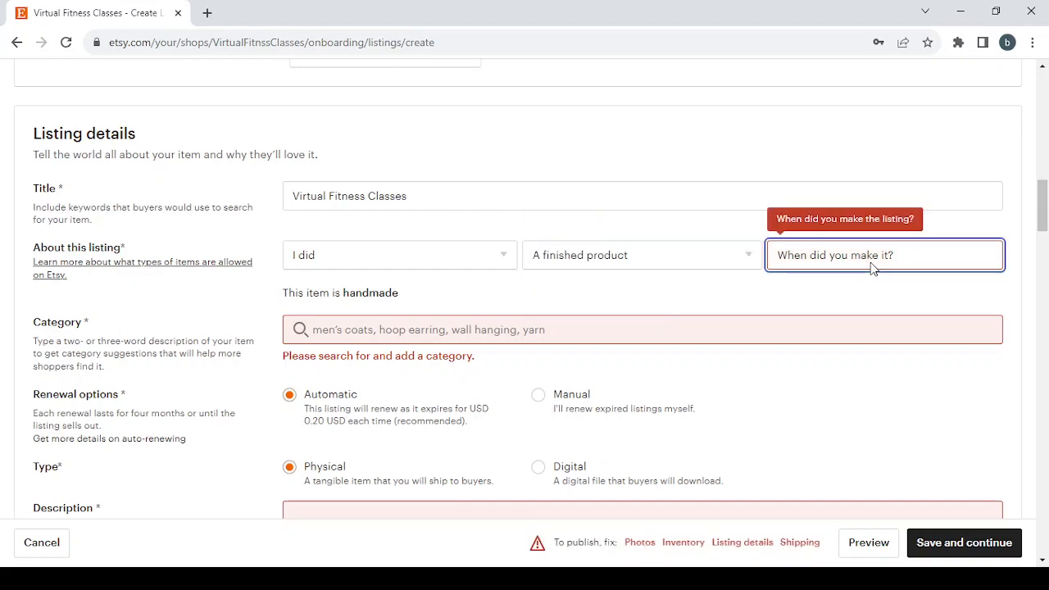
click(826, 331)
- Search the listing categories for "Virtual Fitness Classes" and choose the Templates category under Design & Templates
scroll(413, 301, down, 1)
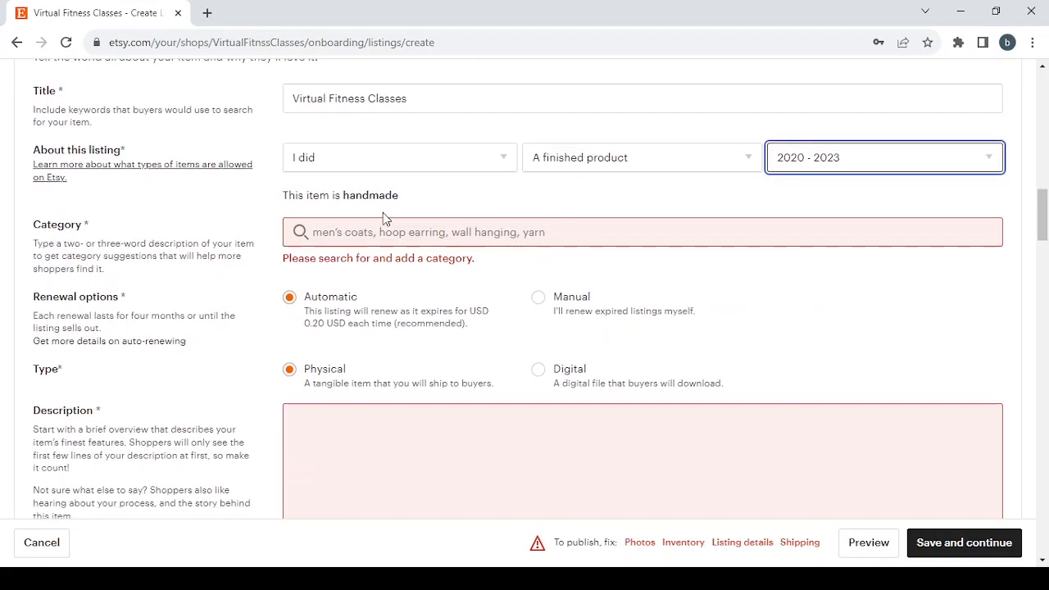
click(396, 234)
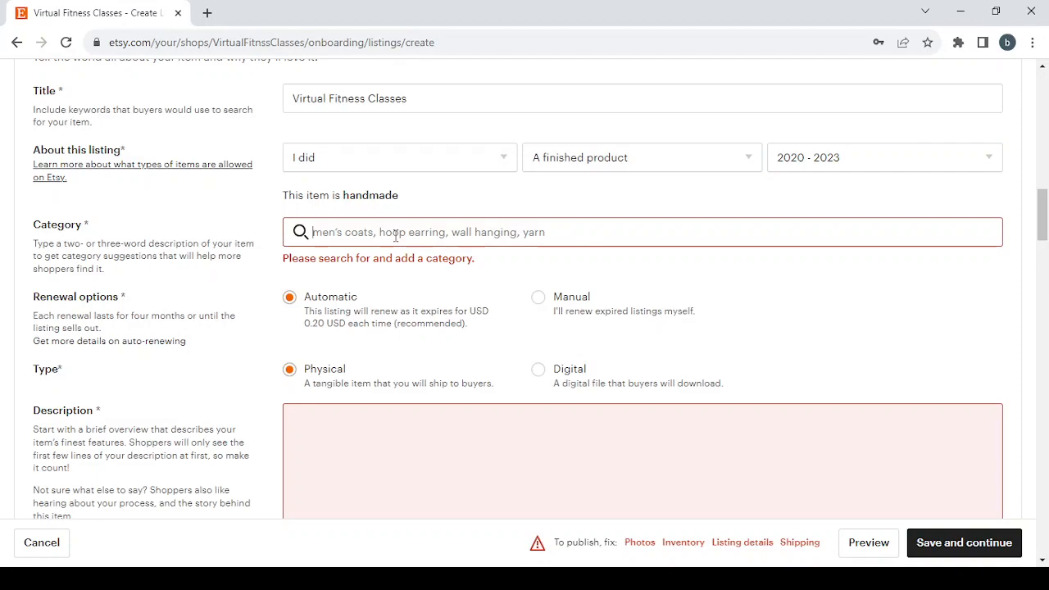
text(Virtual Fitness Classes)
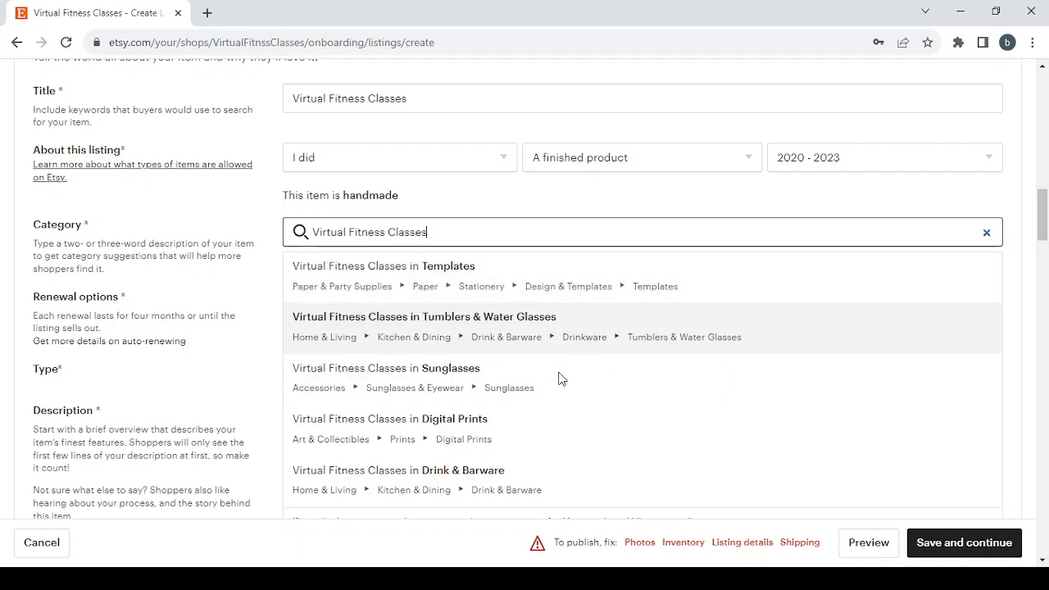
click(425, 272)
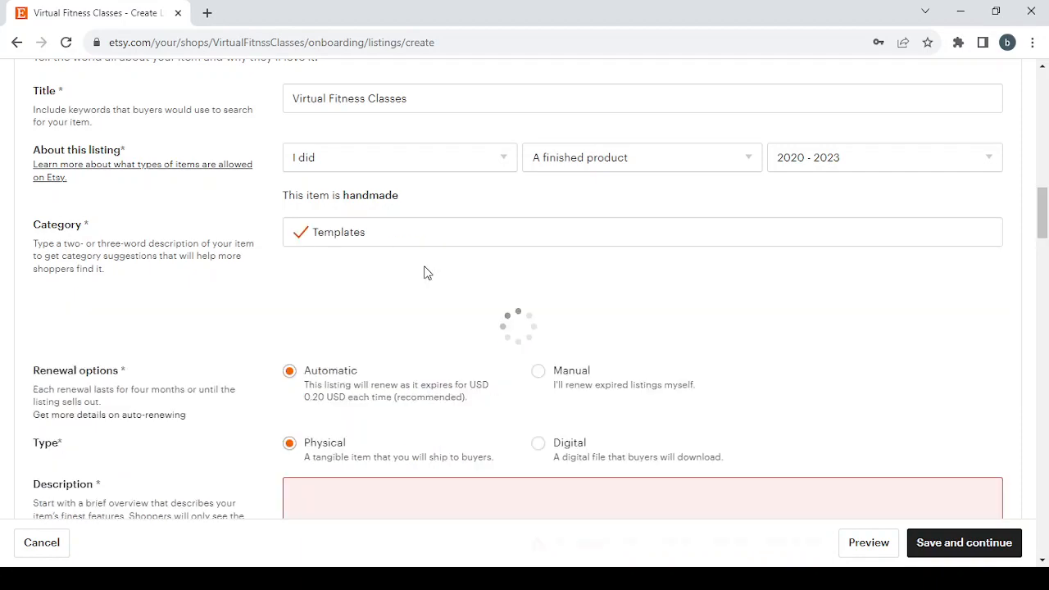
- Review the optional color, occasion and holiday attributes, along with the renewal and type options of the listing
scroll(481, 356, down, 1)
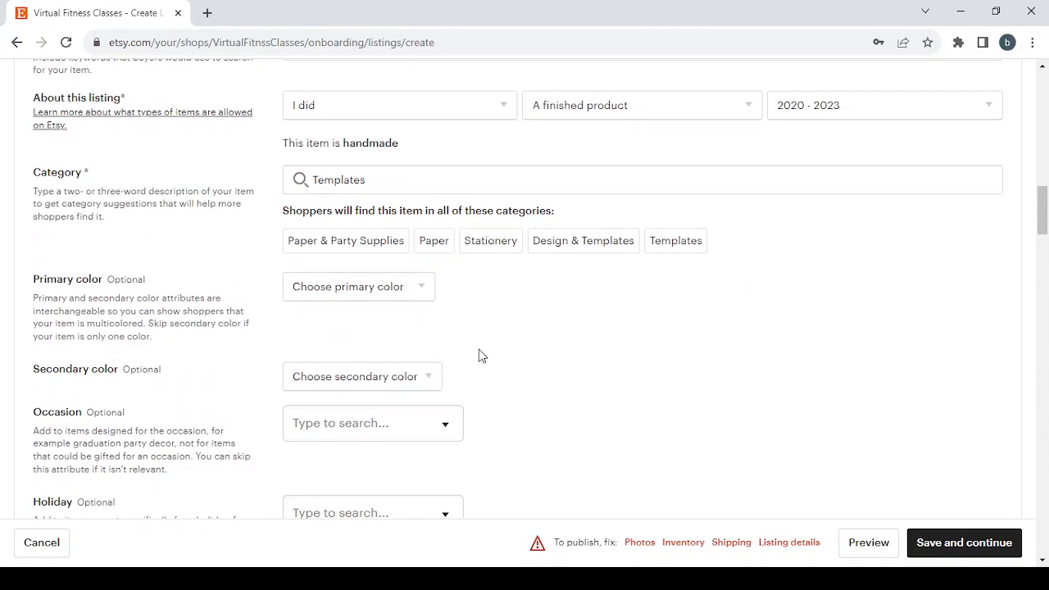
scroll(482, 356, down, 3)
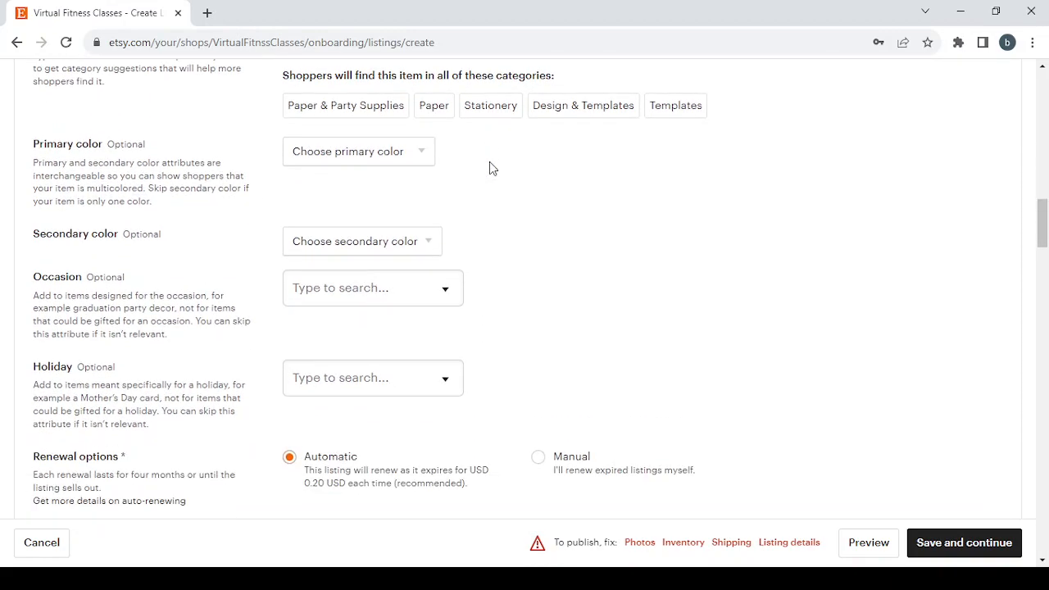
scroll(491, 168, down, 1)
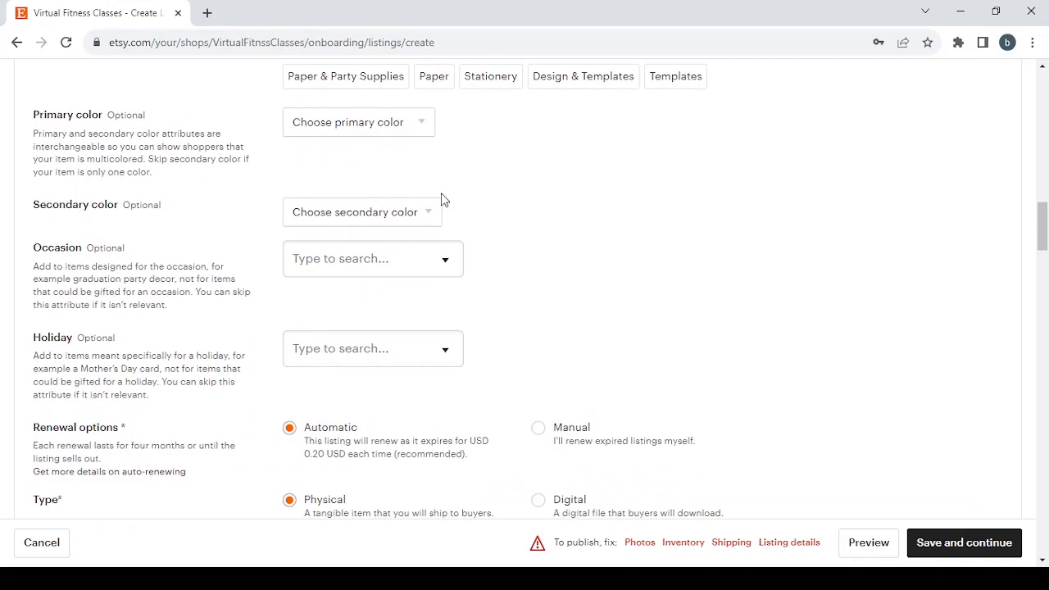
scroll(483, 227, down, 3)
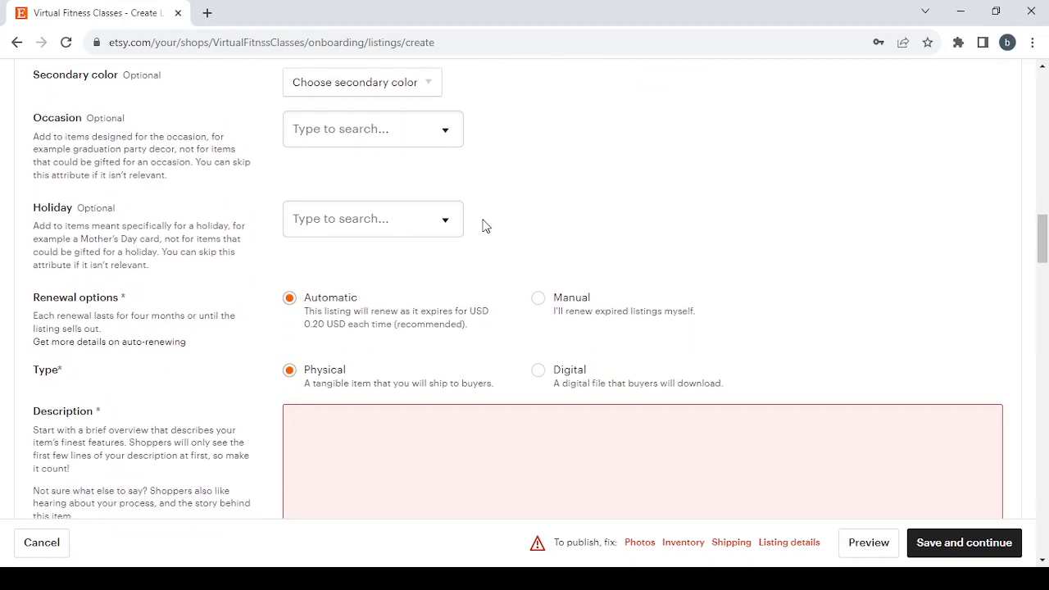
- Set the listing's type to Digital and place the text cursor in its Description field
scroll(484, 227, down, 3)
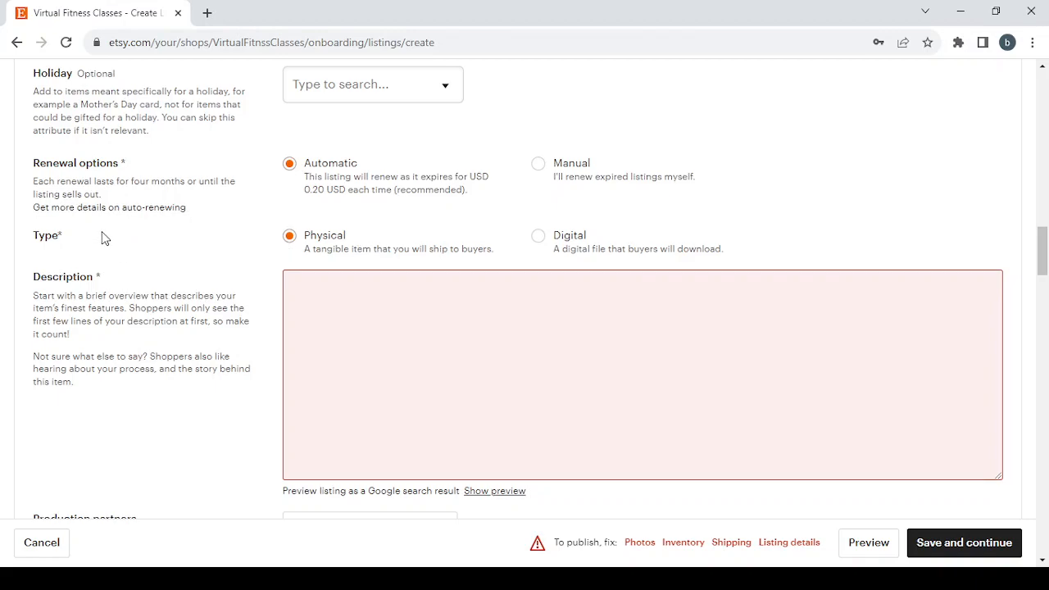
click(538, 237)
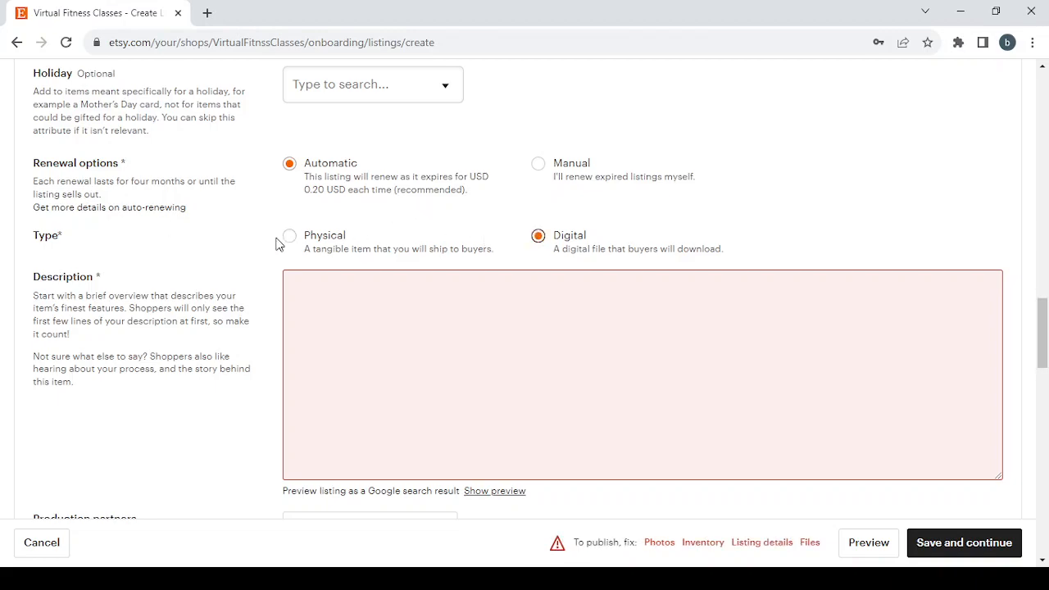
key(alt+Tab)
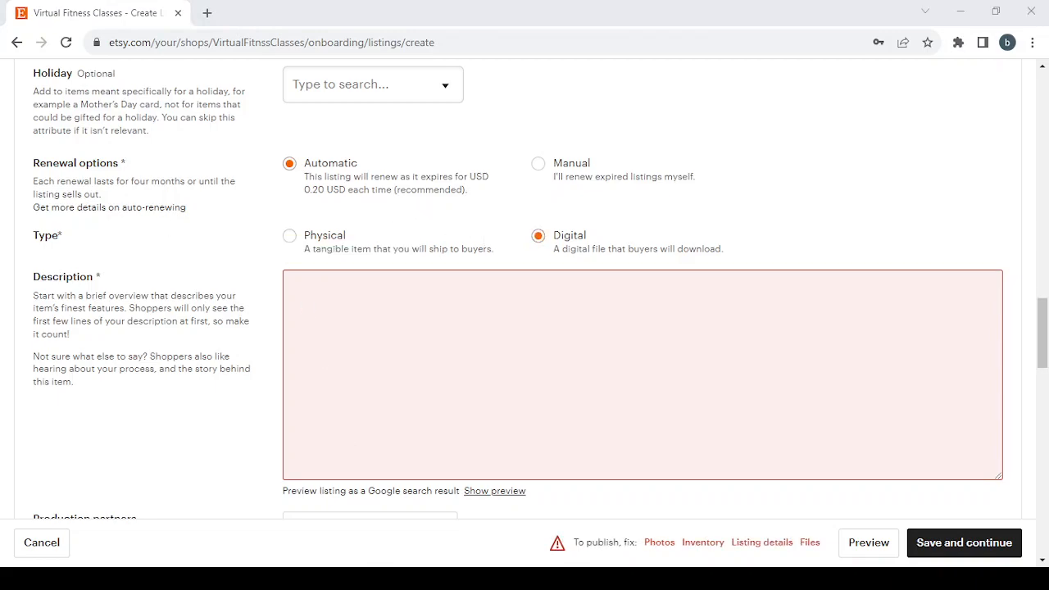
key(alt+Tab)
click(400, 312)
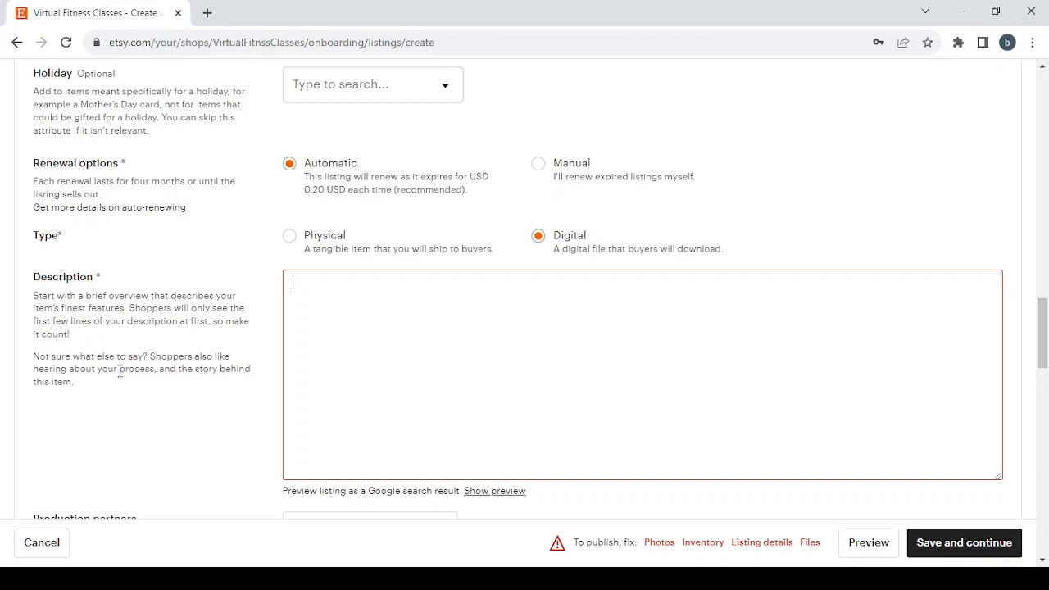
- Review the listing's production partners, section, tags, materials, inventory and pricing, personalization, digital files, and returns and exchanges settings
scroll(156, 369, down, 1)
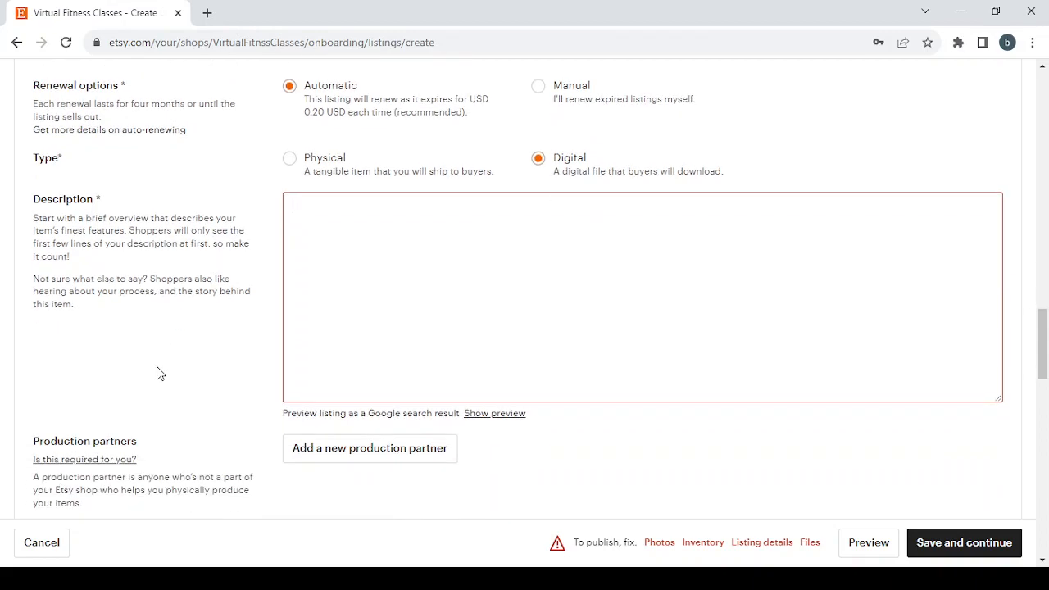
scroll(157, 374, down, 3)
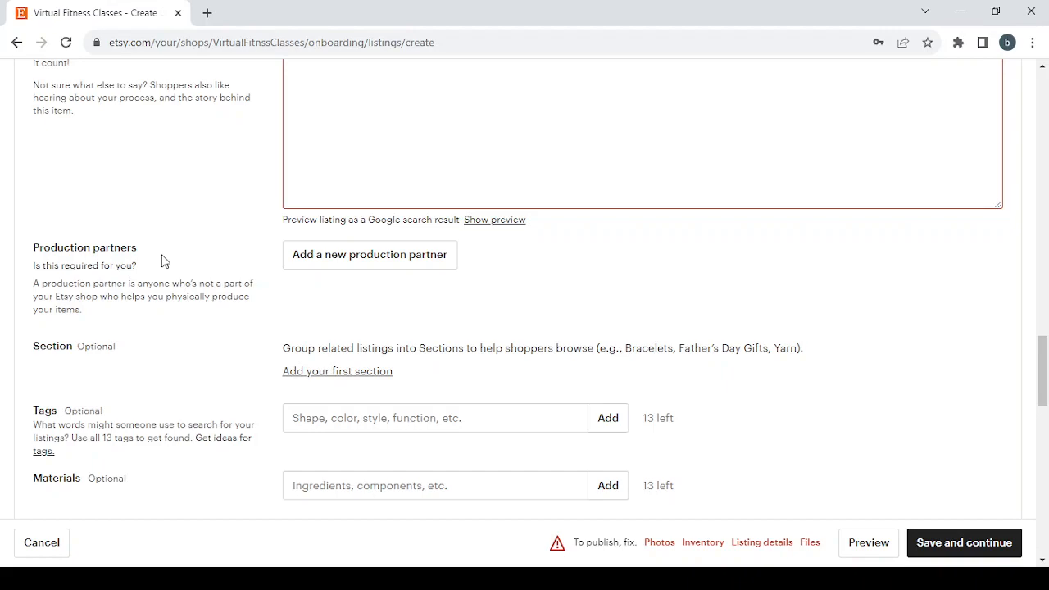
scroll(180, 312, down, 1)
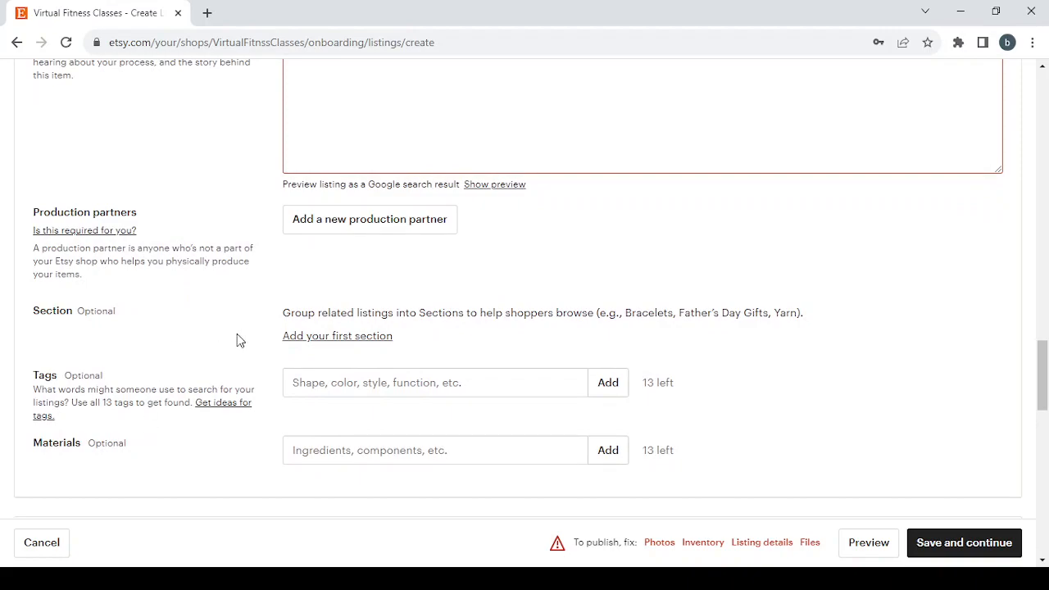
scroll(204, 379, down, 1)
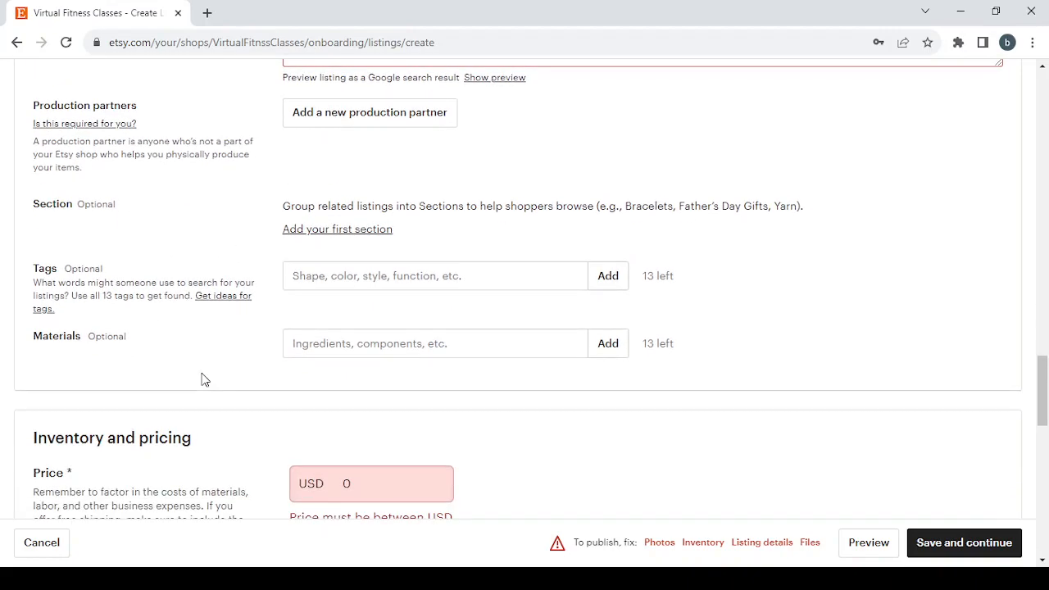
scroll(204, 379, down, 1)
scroll(204, 379, down, 2)
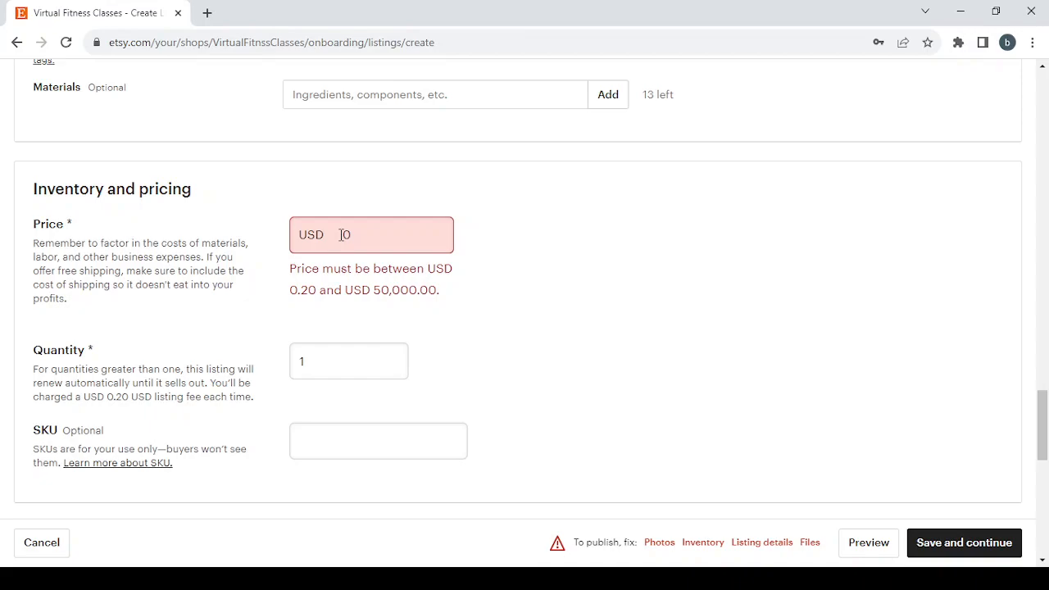
scroll(637, 295, down, 1)
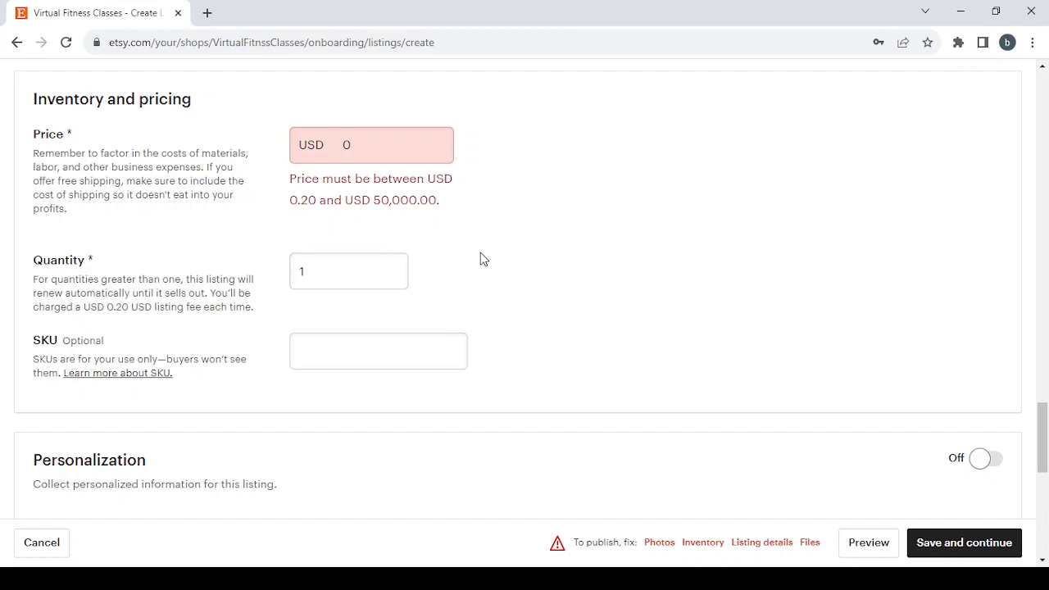
scroll(484, 259, down, 1)
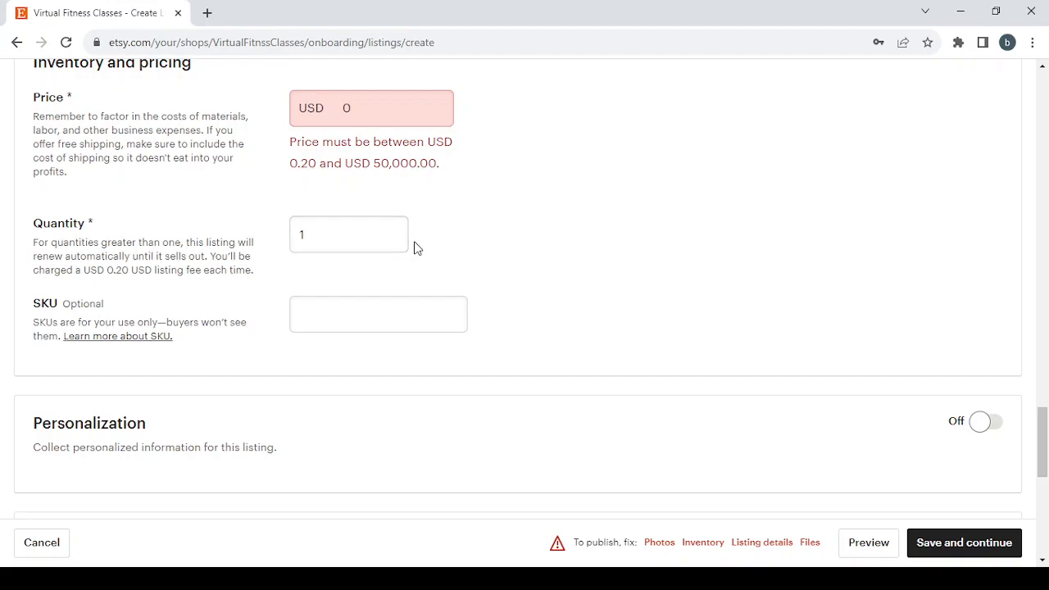
scroll(574, 282, down, 1)
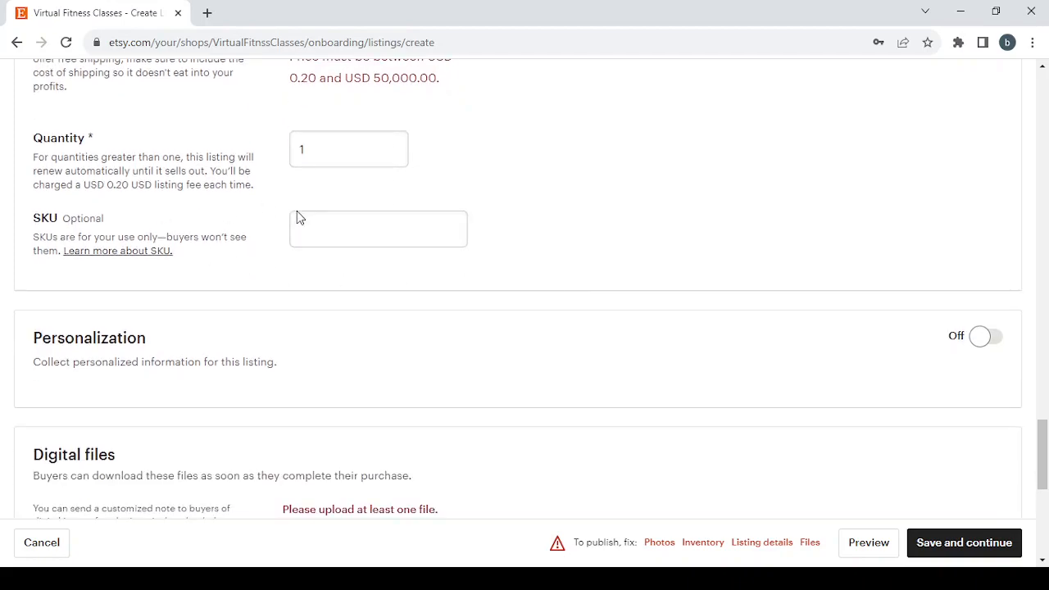
scroll(297, 212, down, 2)
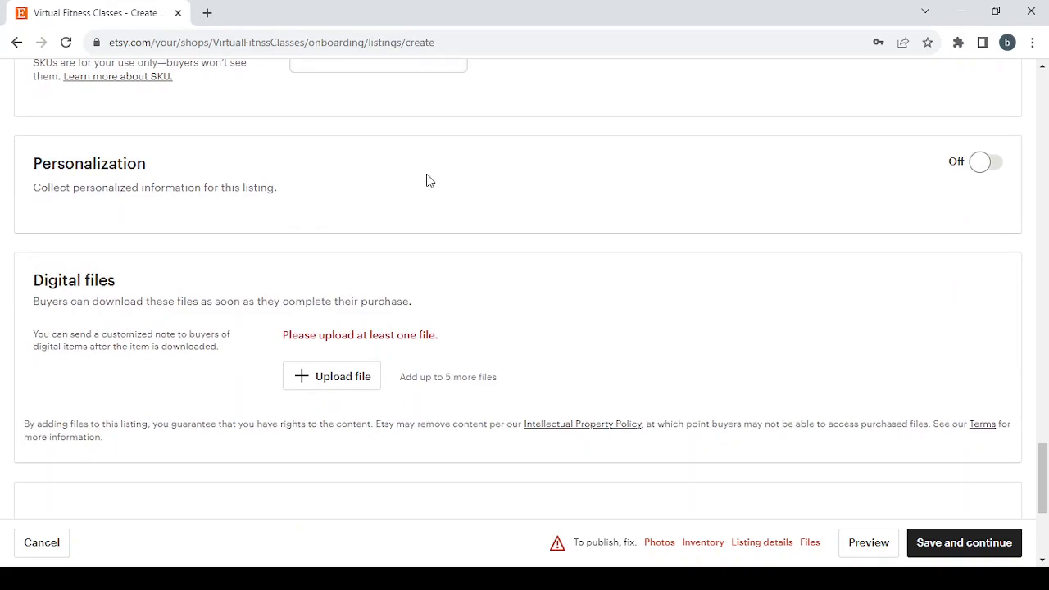
scroll(323, 250, down, 2)
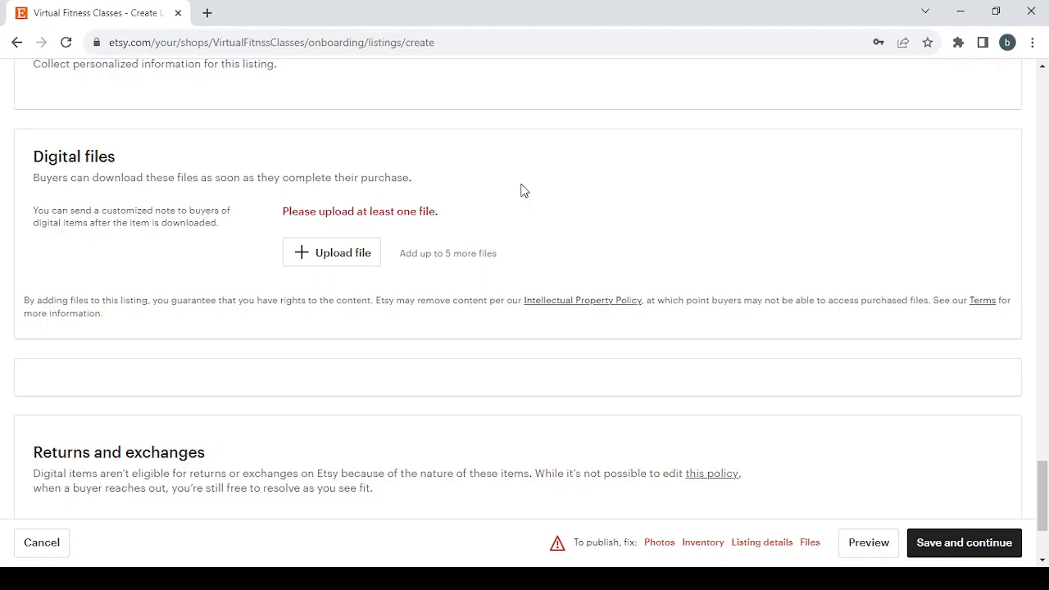
scroll(415, 345, down, 2)
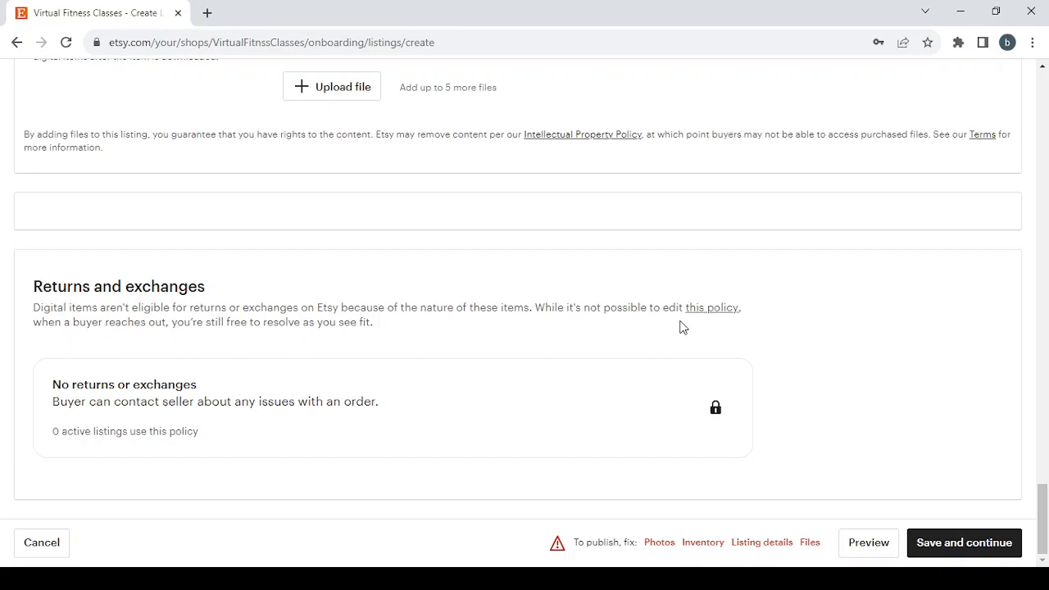
click(410, 579)
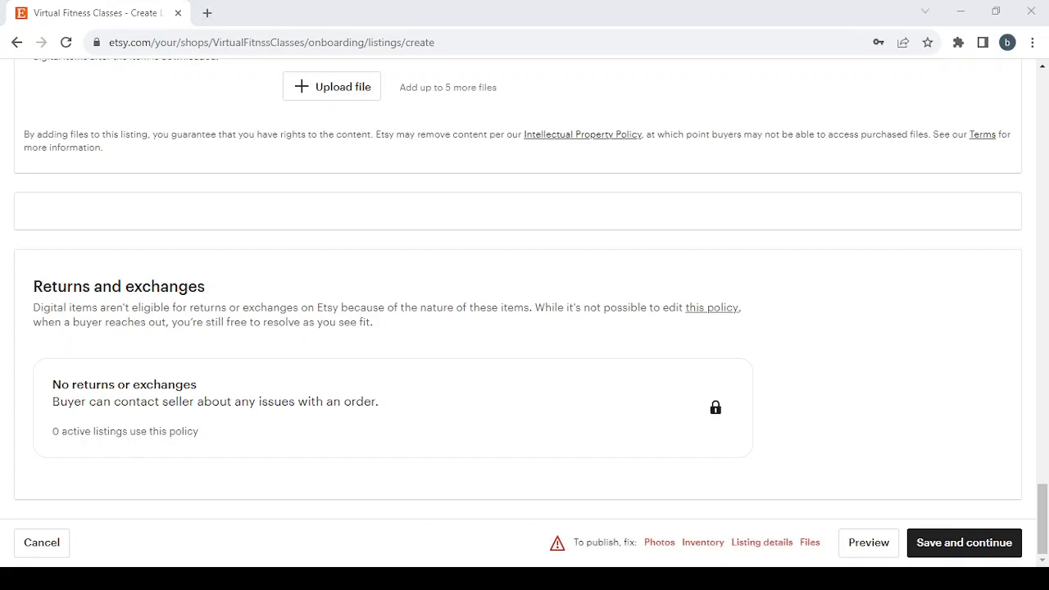